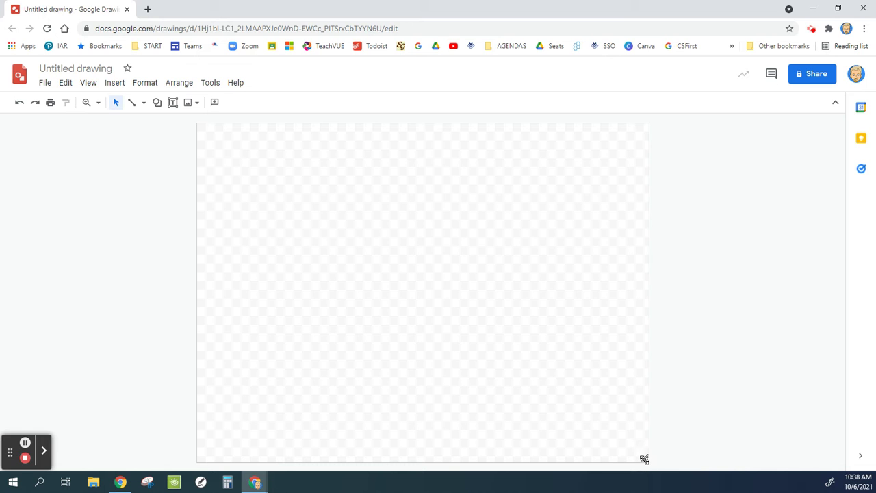
- Resize the blank canvas by its lower corner into a moderately wider landscape page
{"action": "left_click_drag", "start_coordinate": [646, 460], "coordinate": [759, 398]}
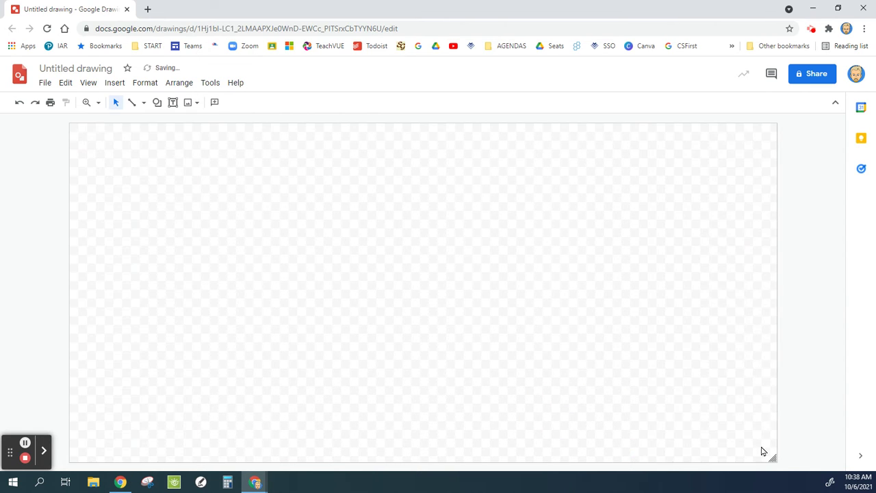
{"action": "left_click_drag", "start_coordinate": [772, 457], "coordinate": [595, 460]}
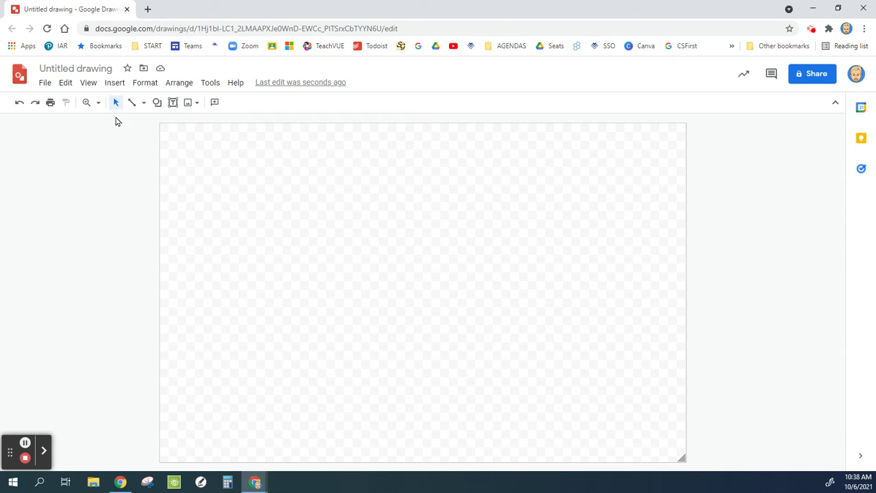
- Add a text box reading "KEY" in the lower-left area of the canvas
{"action": "left_click", "coordinate": [110, 83]}
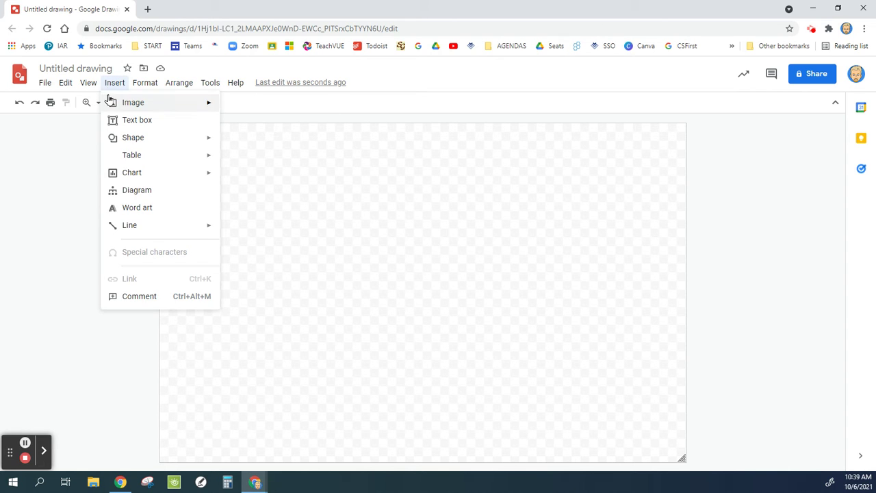
{"action": "left_click", "coordinate": [136, 120]}
{"action": "left_click_drag", "start_coordinate": [165, 351], "coordinate": [321, 456]}
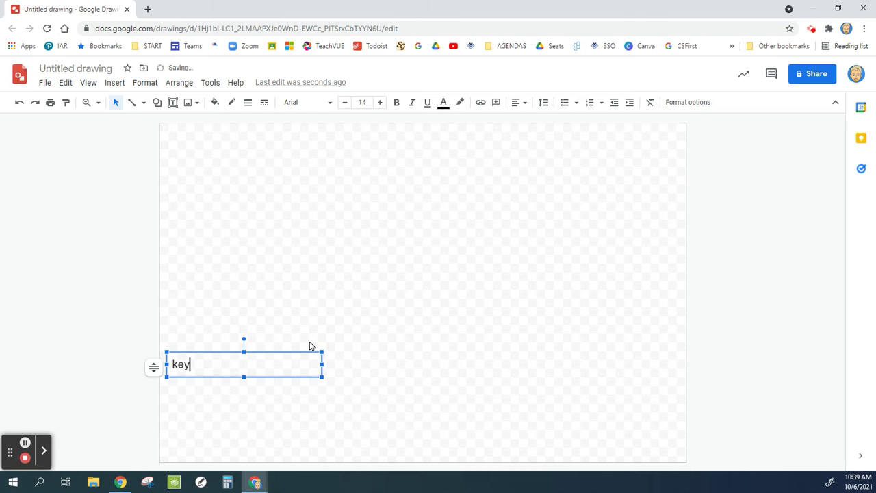
{"action": "key", "text": "BackSpace"}
{"action": "key", "text": "BackSpace"}
{"action": "left_click_drag", "start_coordinate": [309, 366], "coordinate": [205, 366]}
{"action": "left_click", "coordinate": [267, 323]}
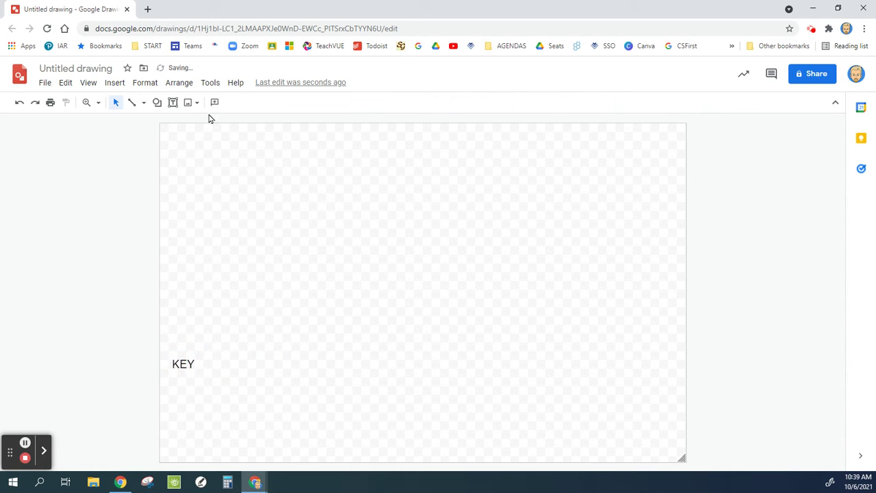
- Draw a rectangle shape over the KEY text, covering the lower-left area of the canvas
{"action": "left_click", "coordinate": [110, 83]}
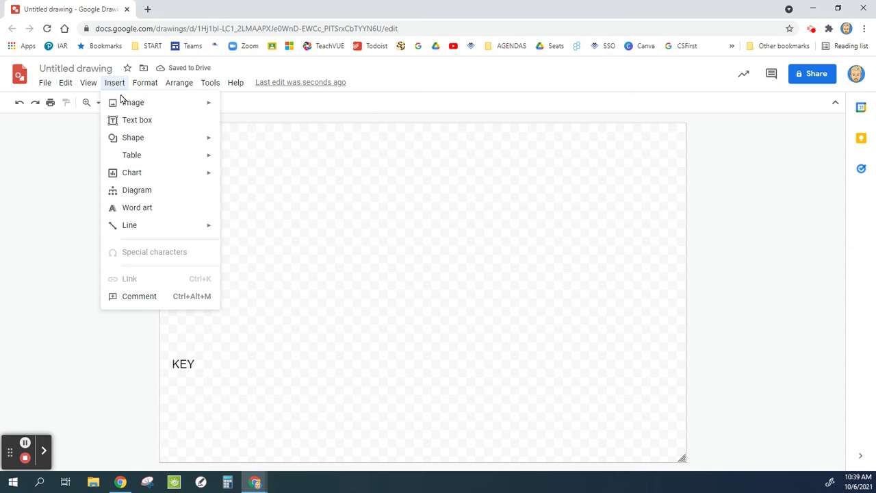
{"action": "mouse_move", "coordinate": [126, 140]}
{"action": "mouse_move", "coordinate": [268, 144]}
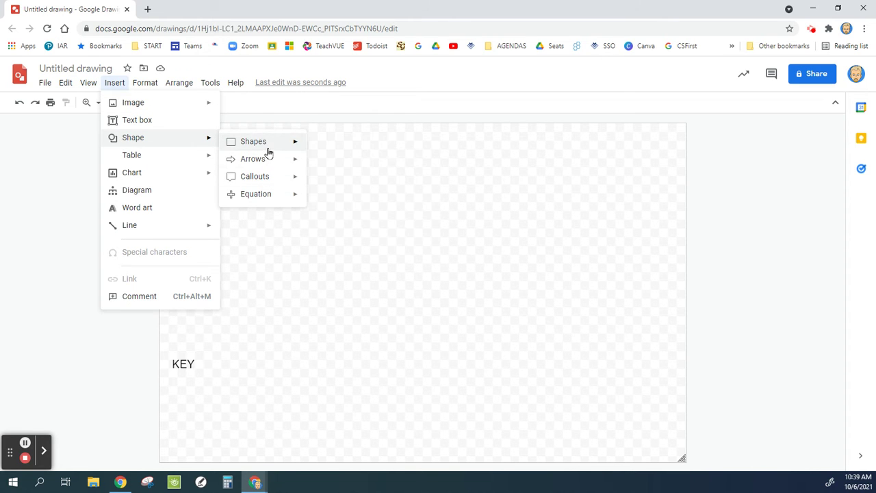
{"action": "left_click", "coordinate": [314, 145]}
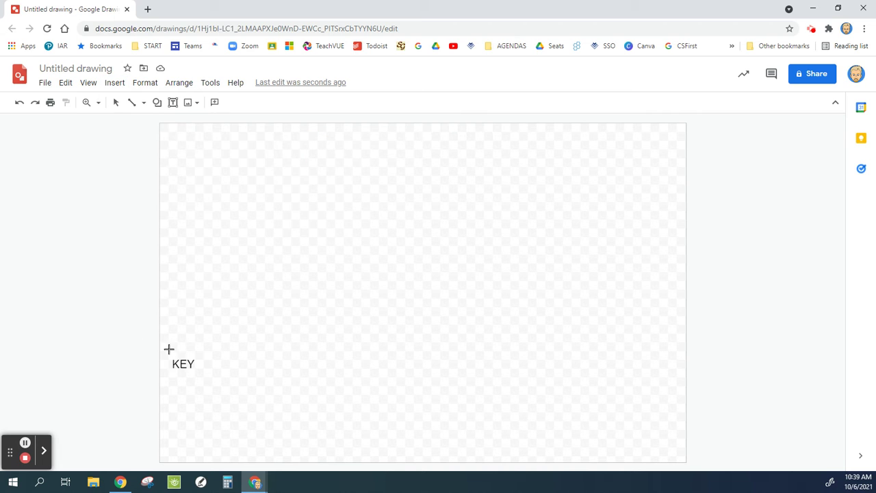
{"action": "left_click_drag", "start_coordinate": [168, 351], "coordinate": [328, 450]}
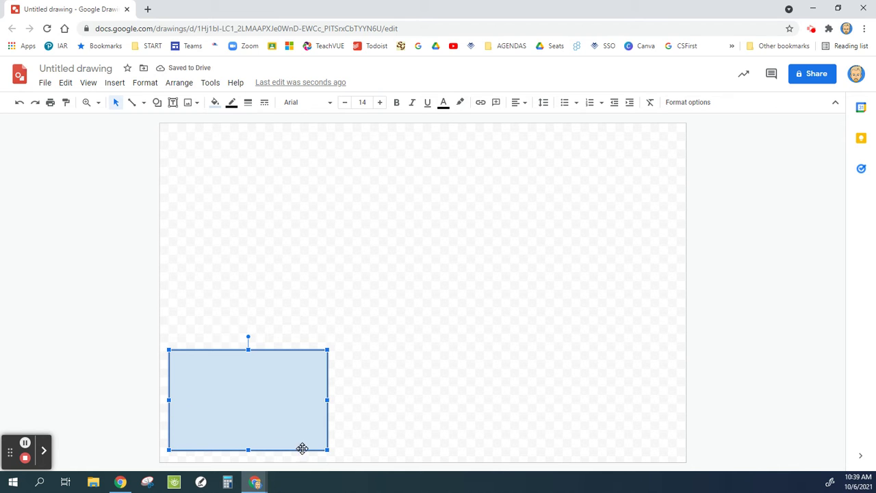
- Send the rectangle to the back, behind the KEY text
{"action": "left_click", "coordinate": [178, 86]}
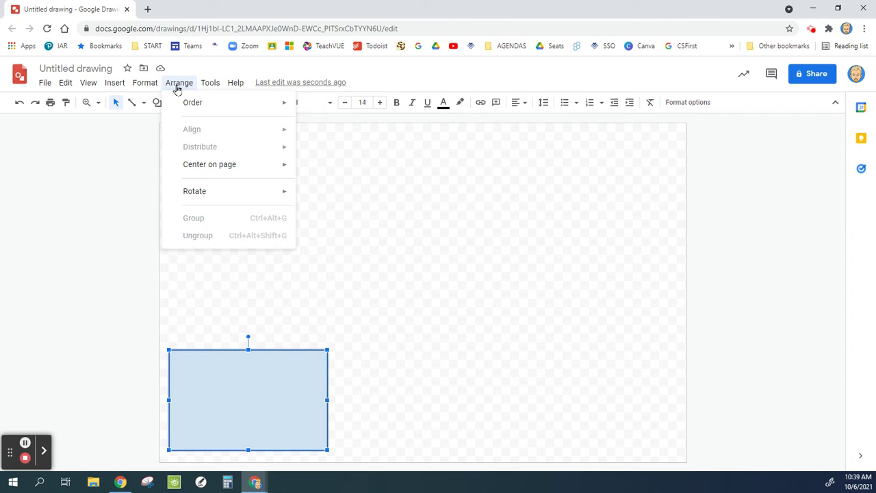
{"action": "mouse_move", "coordinate": [185, 106]}
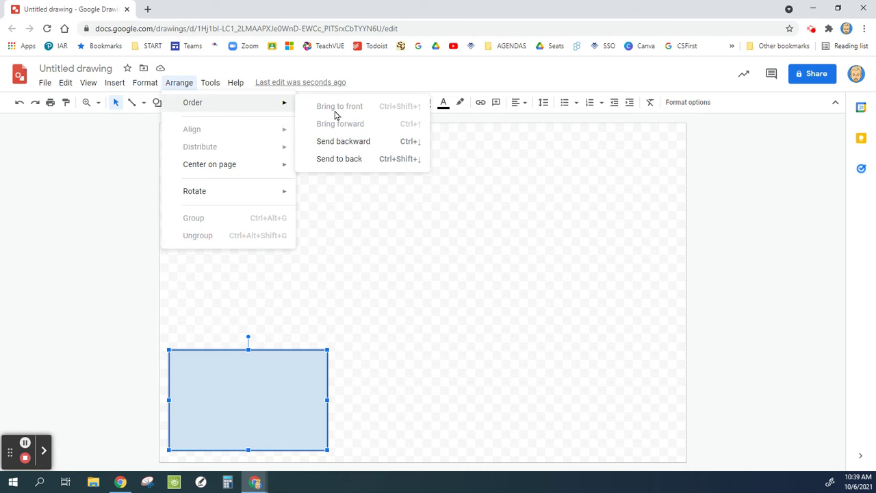
{"action": "left_click", "coordinate": [358, 163]}
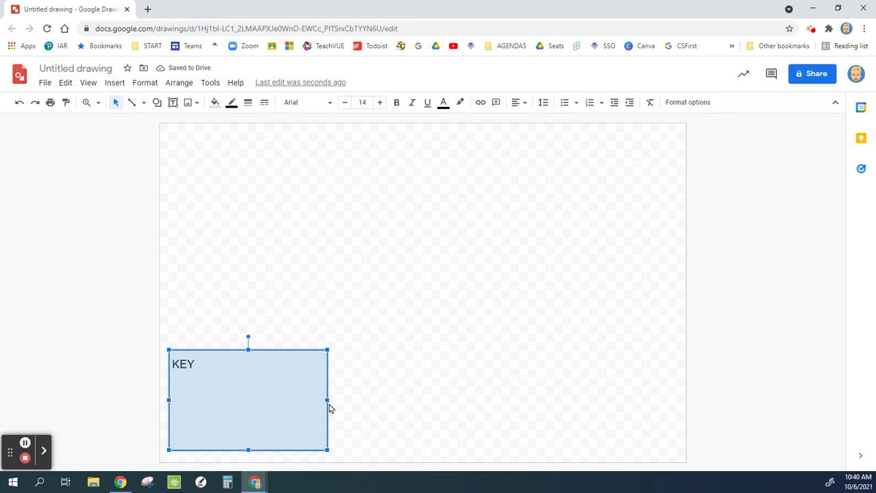
- Give the KEY rectangle a transparent fill and a black 3px border
{"action": "left_click", "coordinate": [215, 103]}
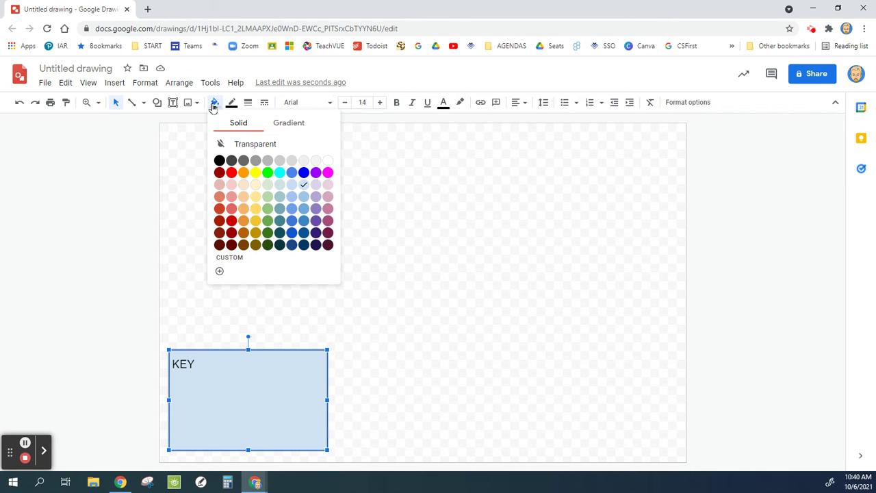
{"action": "left_click", "coordinate": [253, 143]}
{"action": "left_click", "coordinate": [232, 103]}
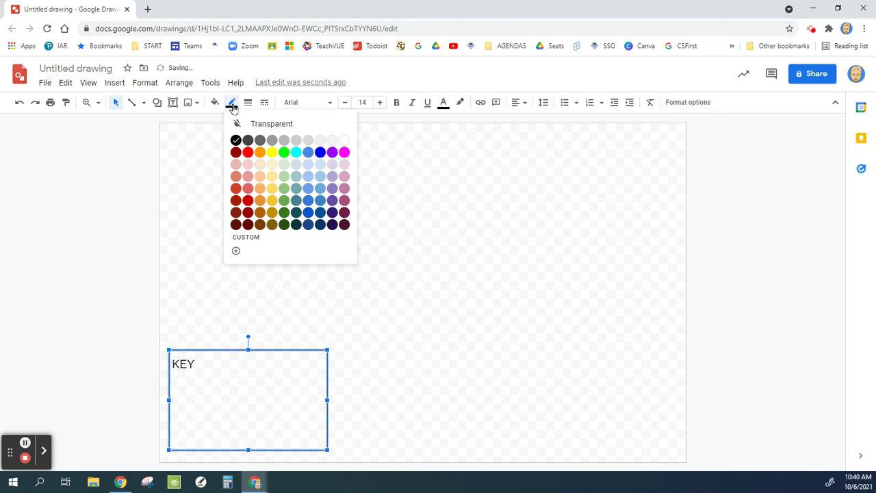
{"action": "left_click", "coordinate": [235, 142]}
{"action": "left_click", "coordinate": [248, 103]}
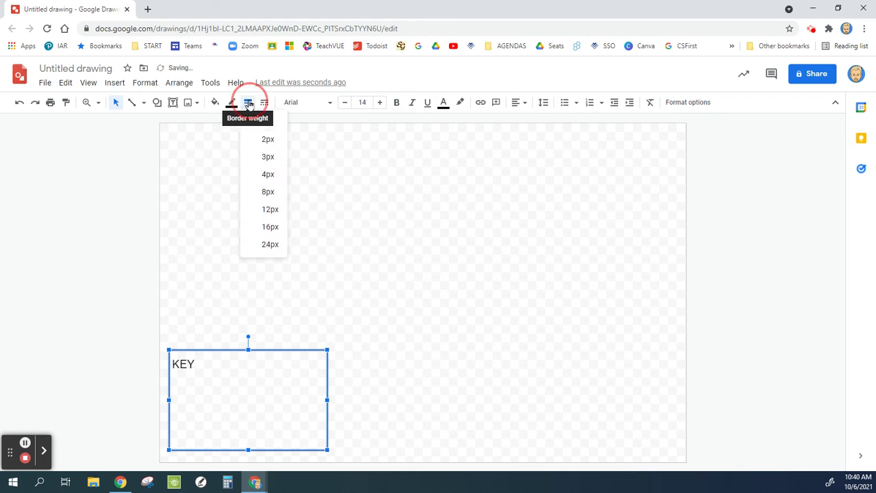
{"action": "left_click", "coordinate": [266, 157]}
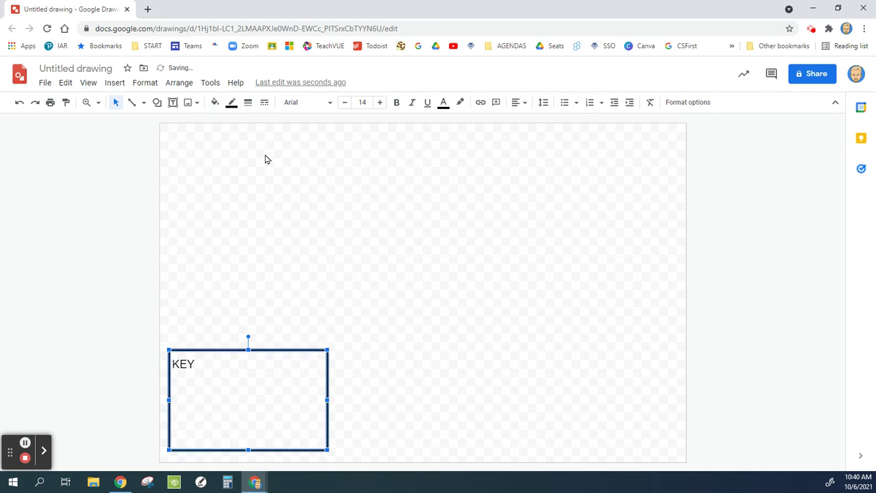
{"action": "left_click", "coordinate": [379, 268]}
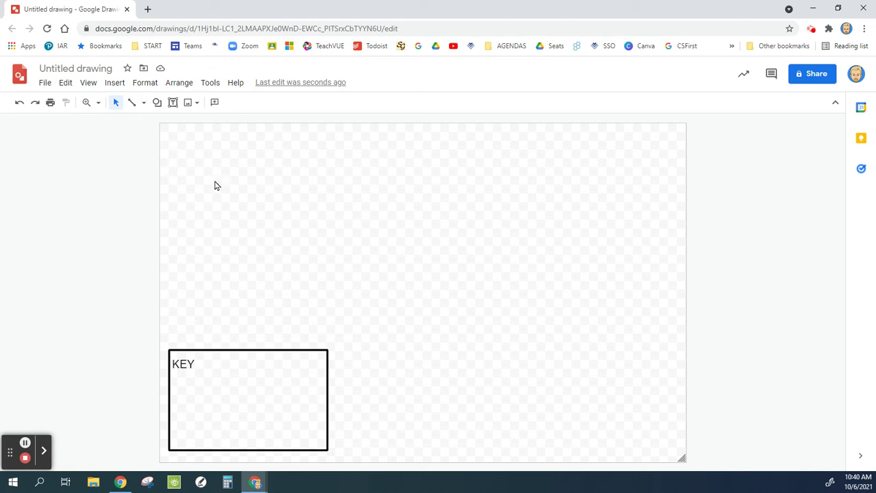
- Zoom the drawing out and in to inspect the canvas, and restore the fitted view of the whole page
{"action": "left_click", "coordinate": [87, 106]}
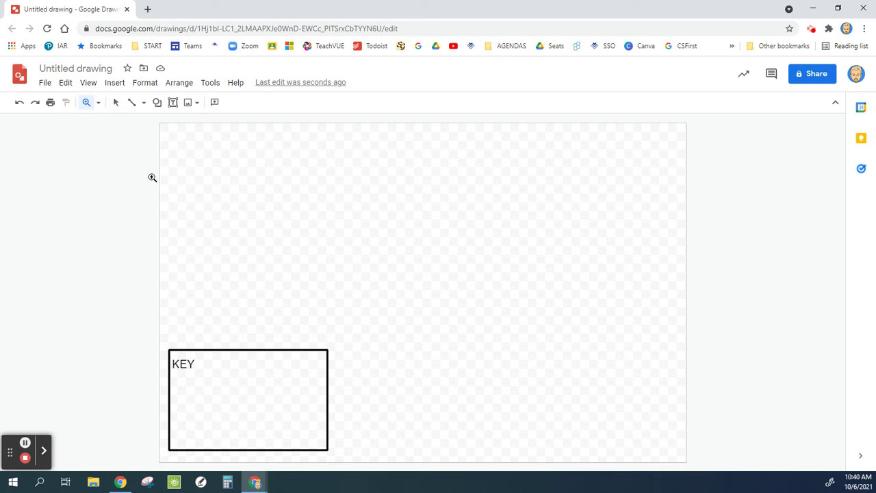
{"action": "left_click", "coordinate": [100, 109]}
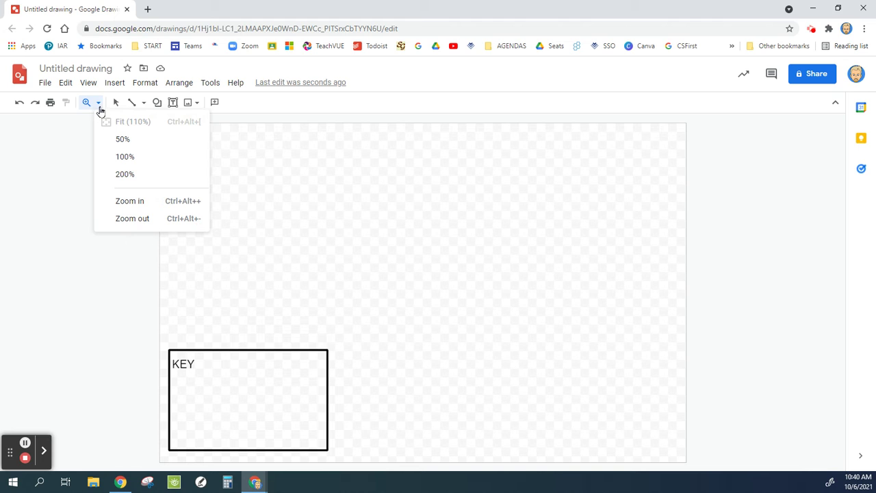
{"action": "left_click", "coordinate": [142, 219]}
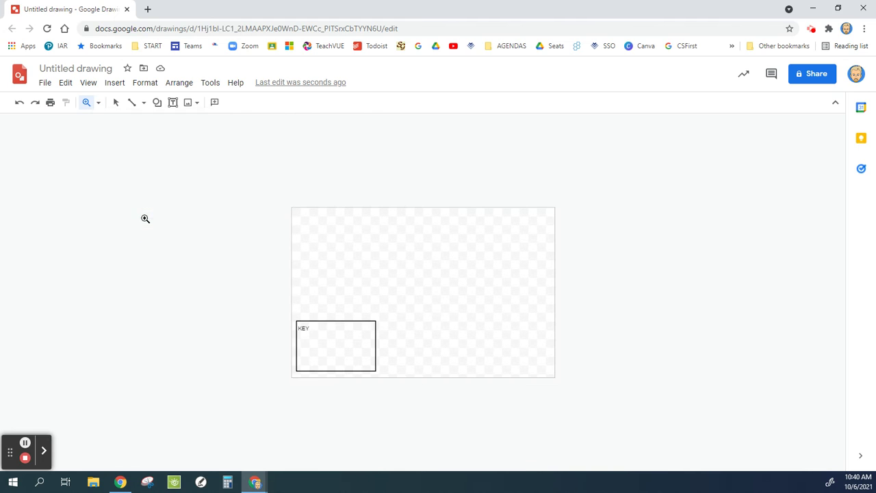
{"action": "left_click", "coordinate": [99, 103]}
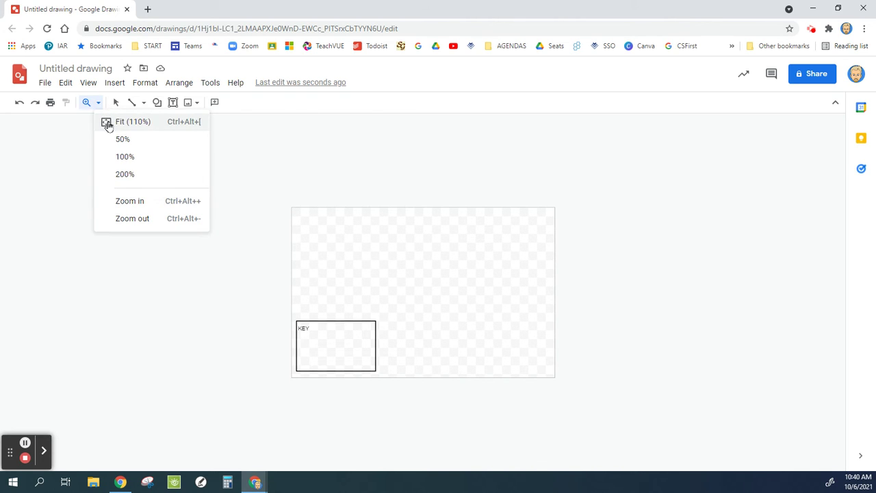
{"action": "left_click", "coordinate": [146, 202]}
{"action": "left_click", "coordinate": [404, 256]}
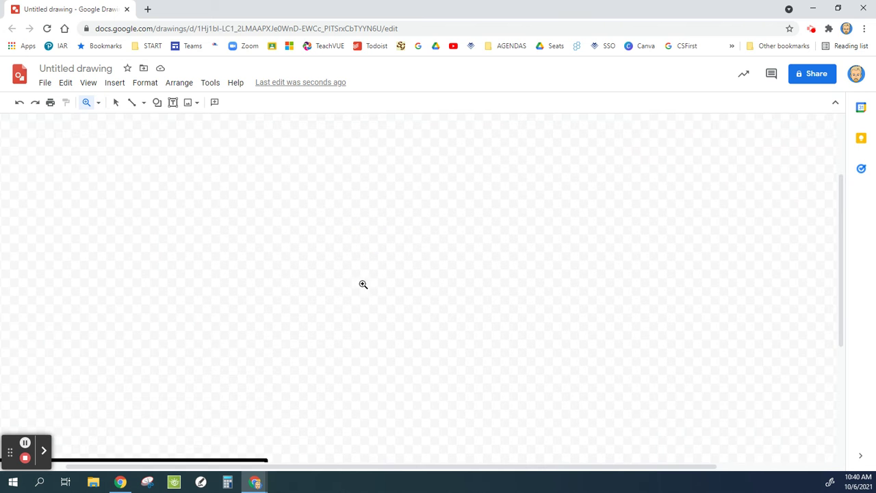
{"action": "left_click_drag", "start_coordinate": [330, 242], "coordinate": [382, 252]}
{"action": "left_click_drag", "start_coordinate": [312, 171], "coordinate": [515, 354]}
{"action": "right_click", "coordinate": [283, 263]}
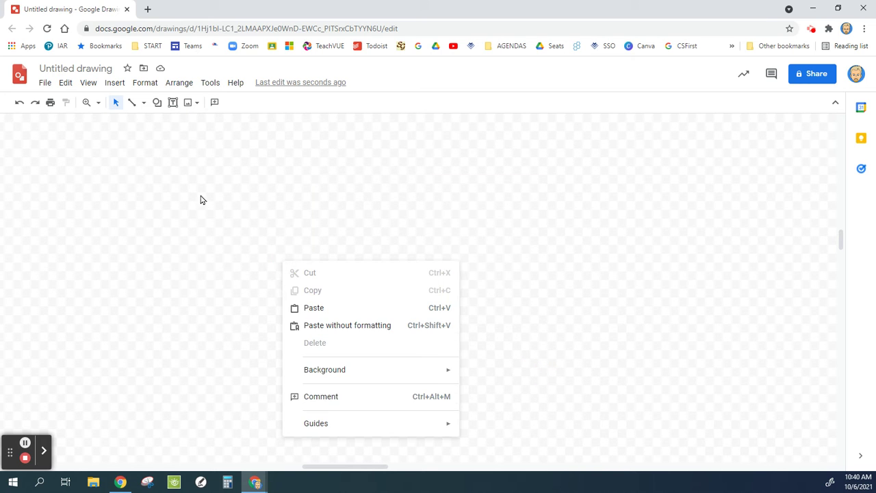
{"action": "left_click", "coordinate": [99, 102]}
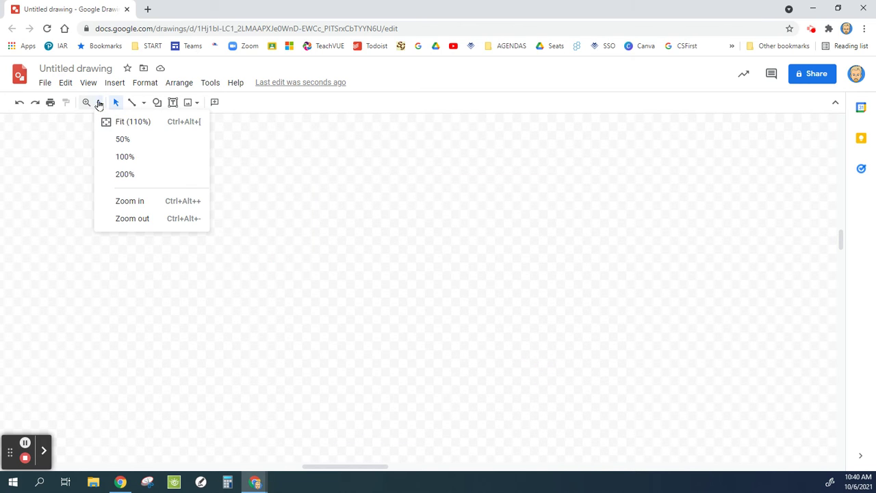
{"action": "left_click", "coordinate": [132, 122]}
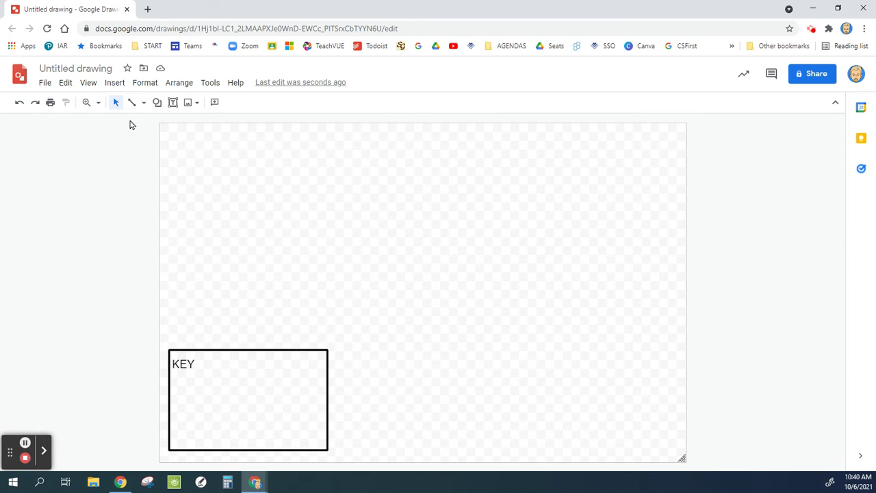
{"action": "left_click", "coordinate": [99, 102]}
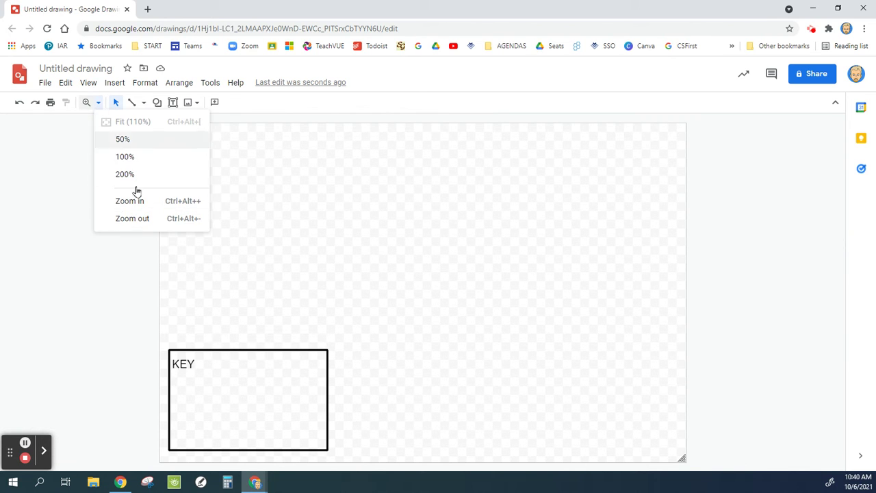
{"action": "left_click", "coordinate": [100, 107]}
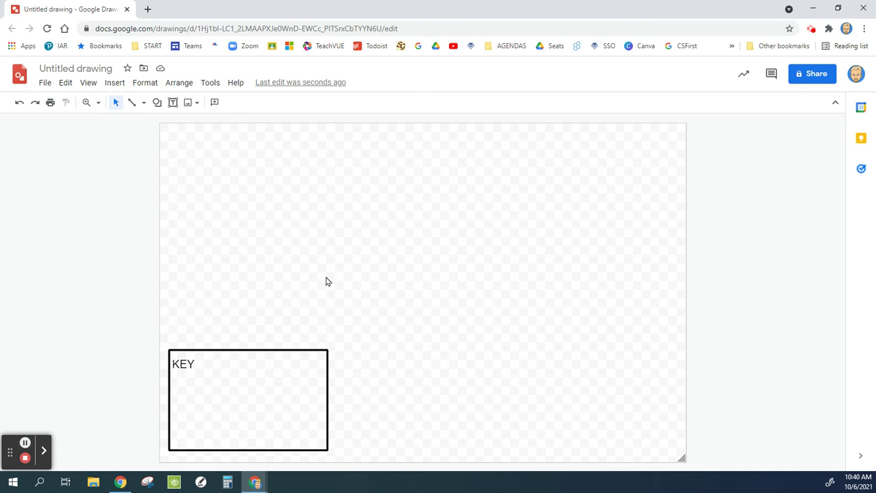
- Draw a small rounded rectangle near the middle of the canvas and fill it with light orange
{"action": "left_click", "coordinate": [157, 103]}
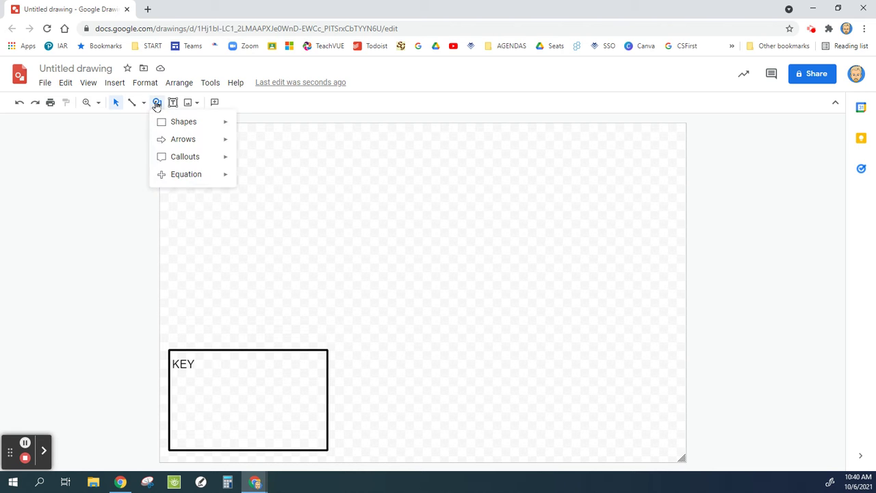
{"action": "mouse_move", "coordinate": [170, 128]}
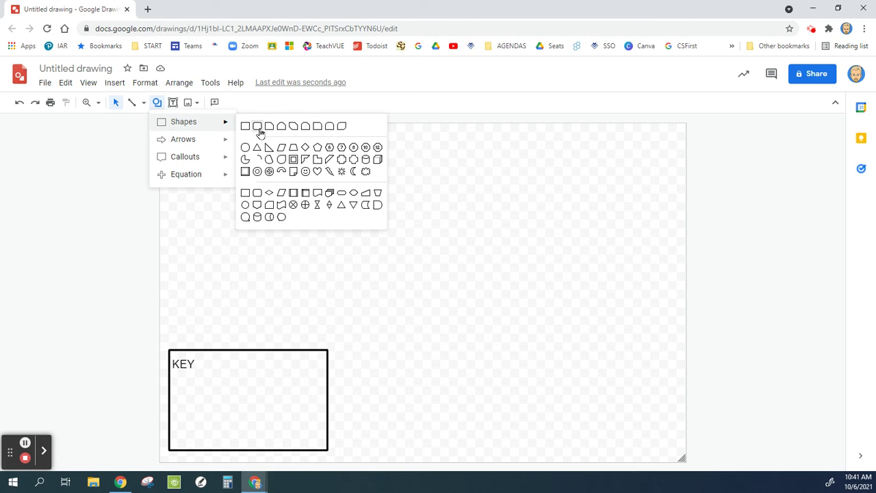
{"action": "left_click", "coordinate": [259, 127]}
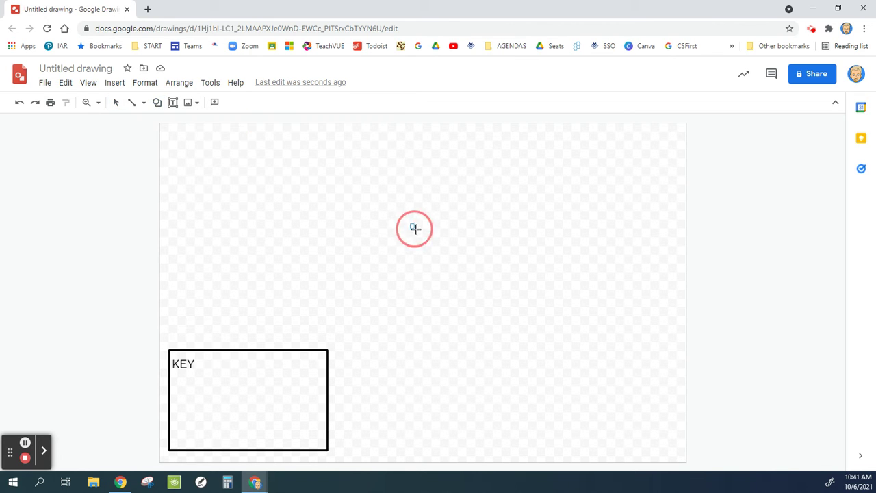
{"action": "left_click_drag", "start_coordinate": [411, 224], "coordinate": [430, 241]}
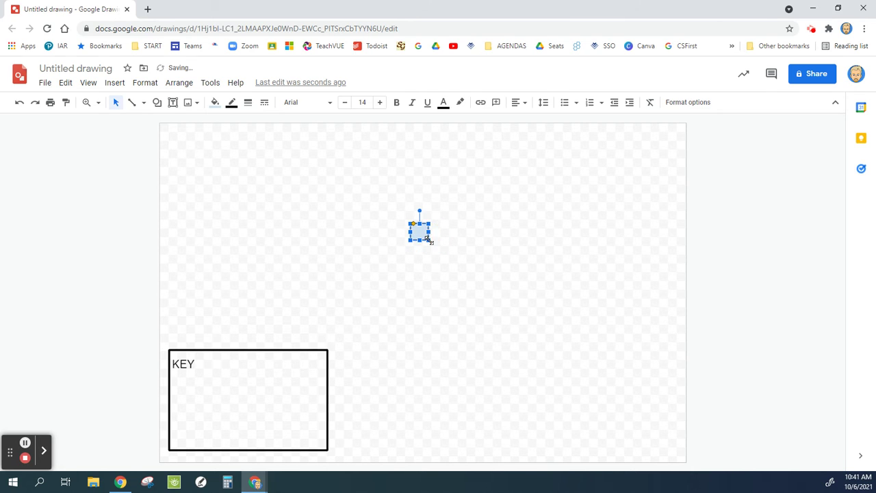
{"action": "left_click", "coordinate": [215, 104]}
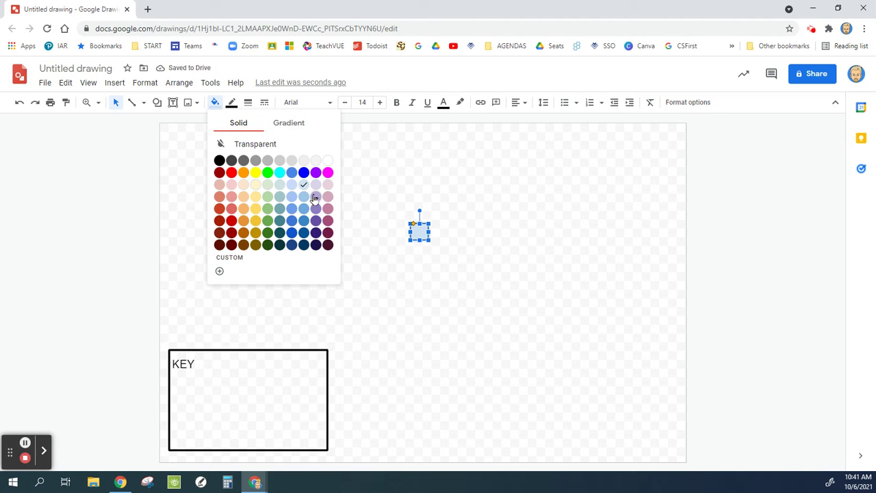
{"action": "left_click", "coordinate": [244, 185]}
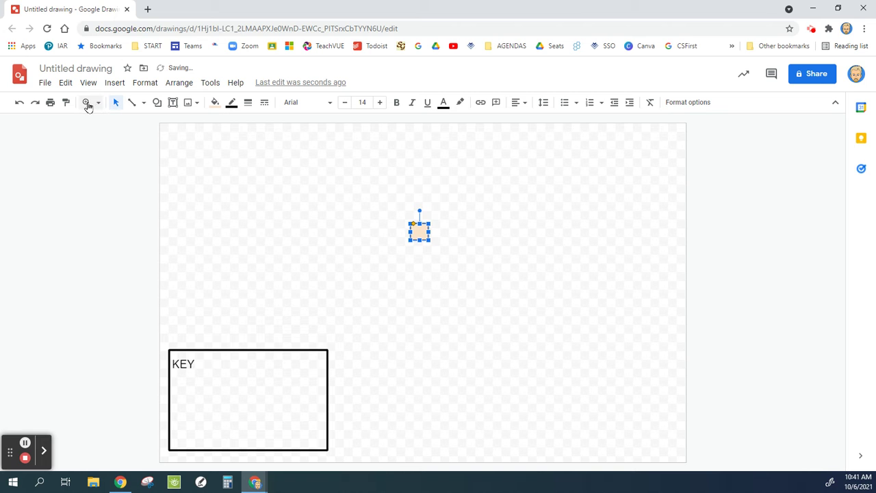
- Draw a small plain rectangle just above the light orange rounded square, about half the square's width
{"action": "left_click", "coordinate": [87, 103]}
{"action": "left_click", "coordinate": [423, 235]}
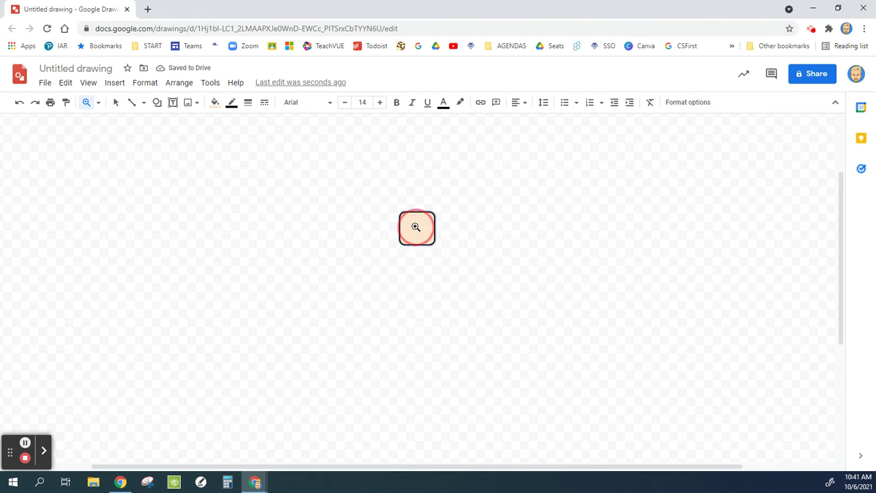
{"action": "left_click", "coordinate": [415, 229]}
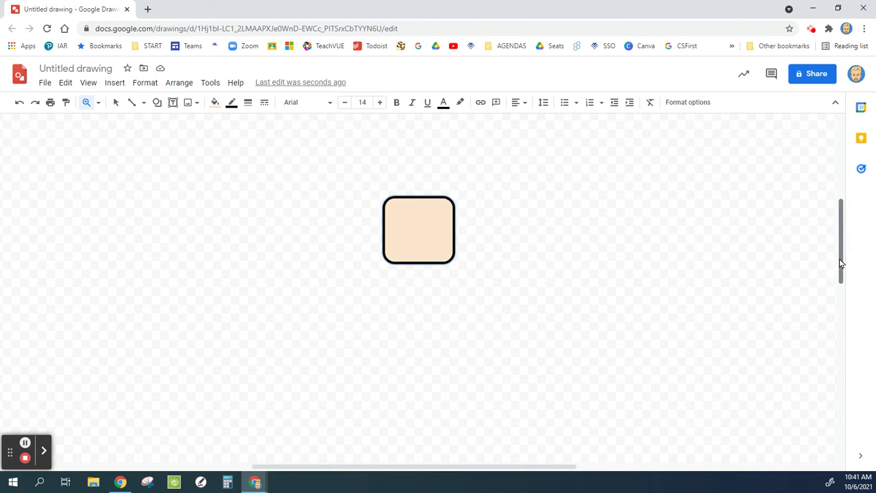
{"action": "left_click_drag", "start_coordinate": [843, 261], "coordinate": [843, 245]}
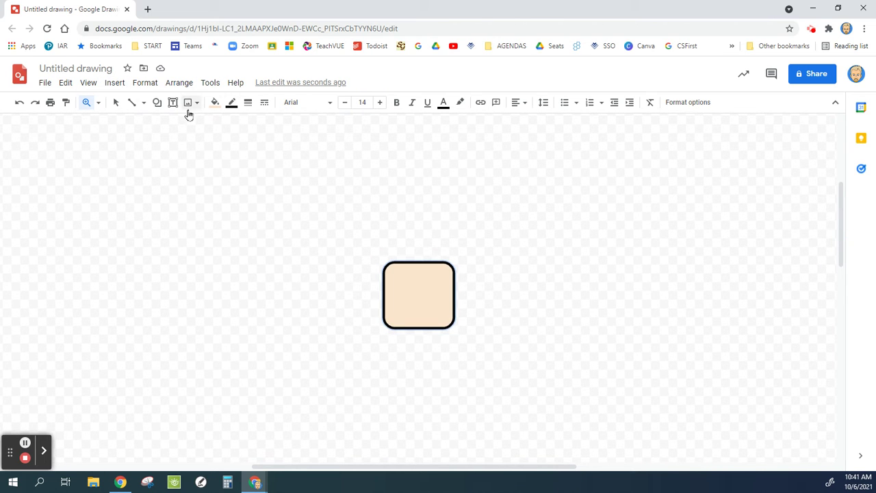
{"action": "left_click", "coordinate": [115, 83]}
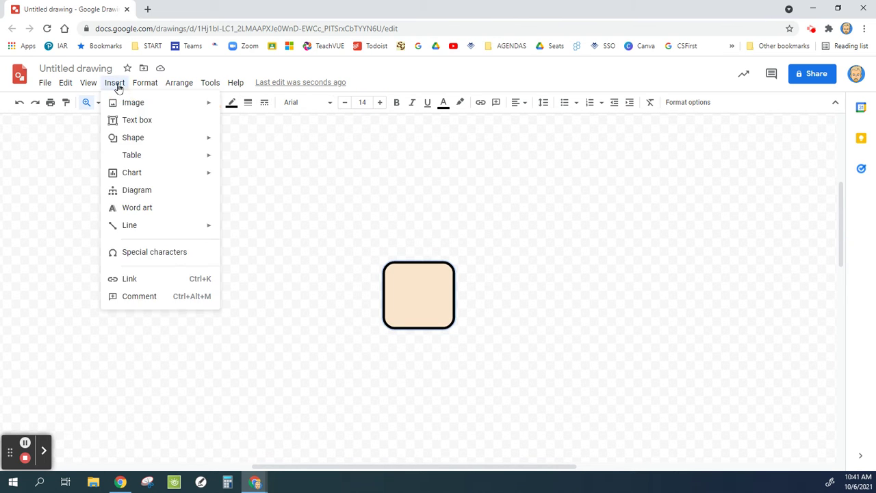
{"action": "mouse_move", "coordinate": [118, 137]}
{"action": "mouse_move", "coordinate": [291, 143]}
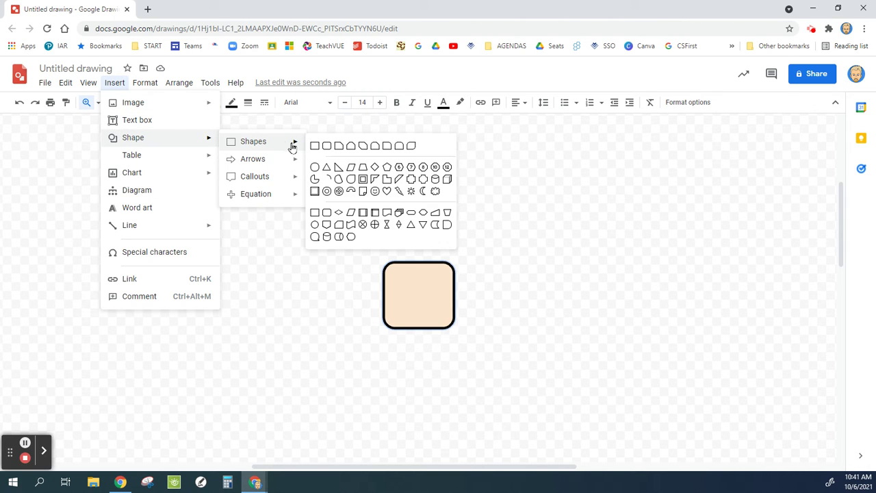
{"action": "left_click", "coordinate": [315, 164]}
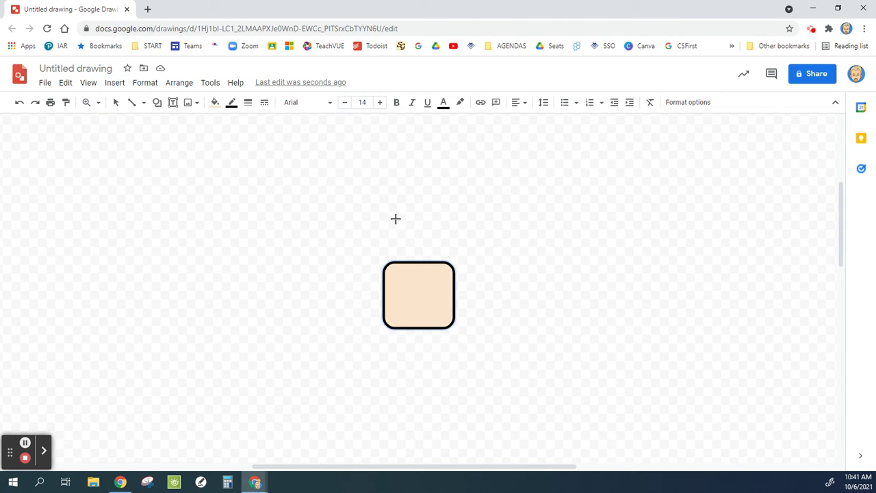
{"action": "left_click_drag", "start_coordinate": [400, 228], "coordinate": [436, 252]}
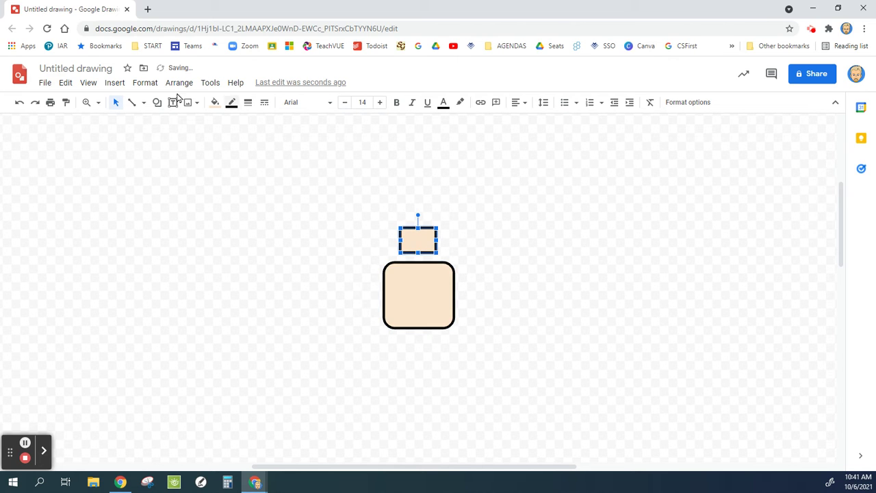
- Give the small rectangle above the rounded square a dark red border and a matching dark red fill
{"action": "left_click", "coordinate": [233, 104]}
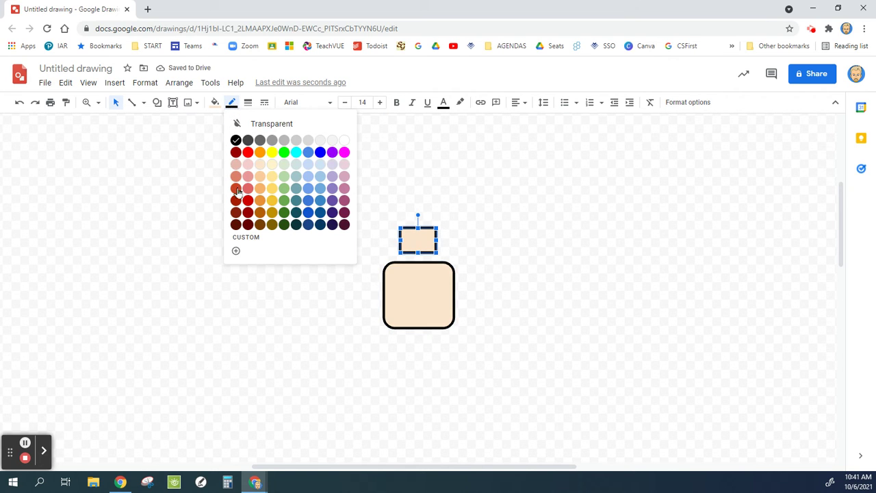
{"action": "left_click", "coordinate": [236, 214]}
{"action": "left_click", "coordinate": [214, 103]}
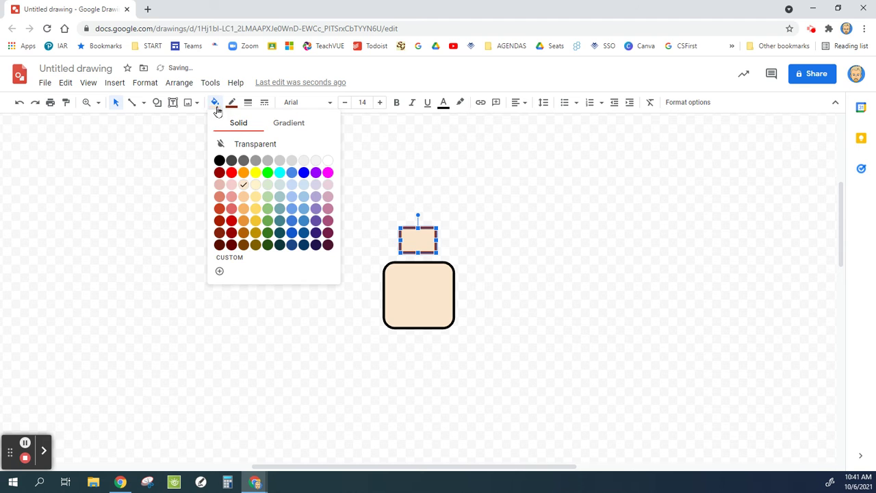
{"action": "left_click", "coordinate": [220, 234]}
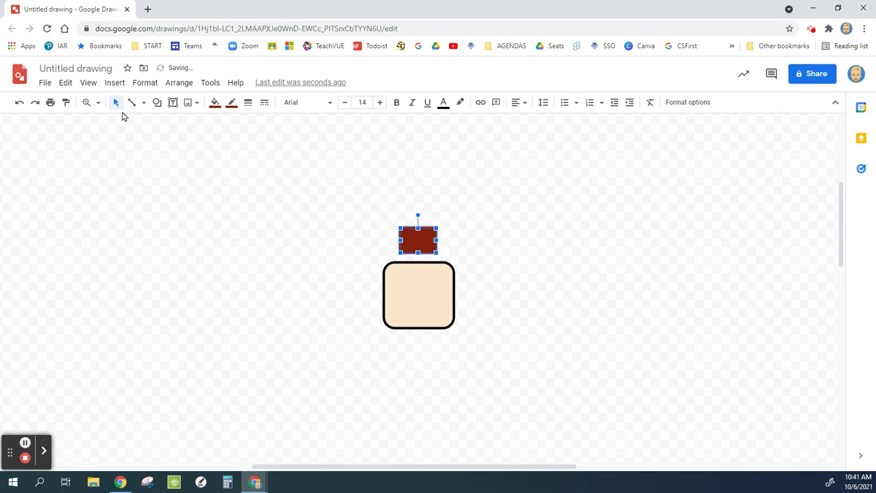
- Draw a thin, slightly wider rectangle across the top edge of the small dark red rectangle
{"action": "left_click", "coordinate": [157, 106]}
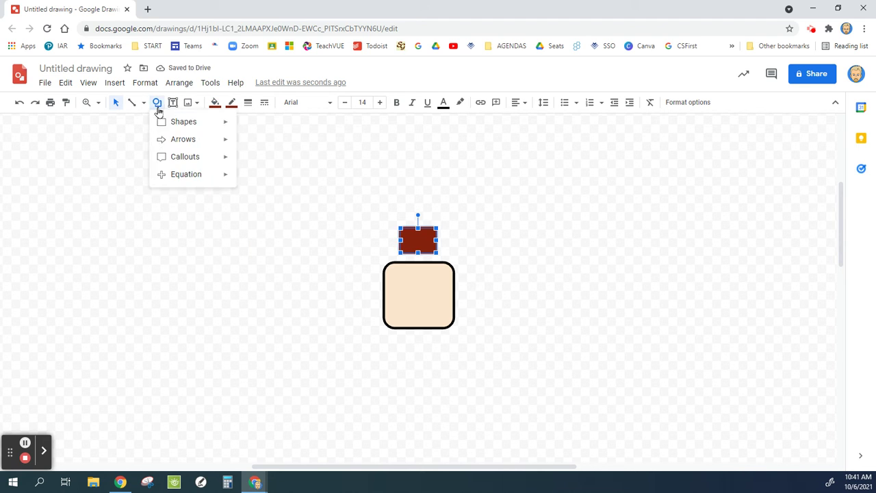
{"action": "mouse_move", "coordinate": [201, 125]}
{"action": "left_click", "coordinate": [246, 127]}
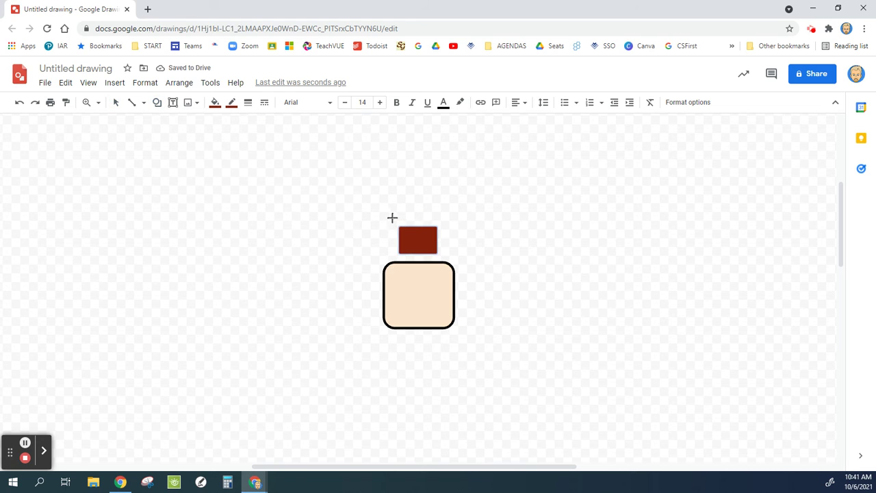
{"action": "left_click_drag", "start_coordinate": [392, 221], "coordinate": [415, 228]}
{"action": "left_click_drag", "start_coordinate": [434, 229], "coordinate": [445, 231]}
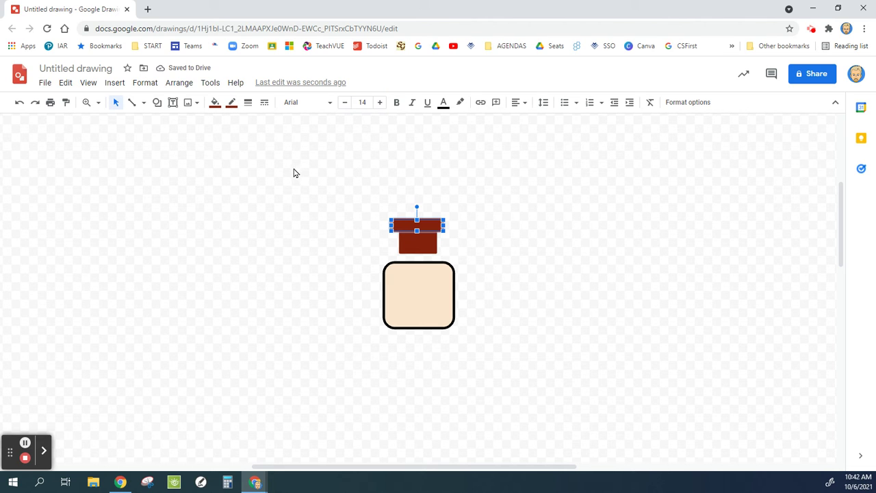
- Give the thin dark red rectangle a black border
{"action": "left_click", "coordinate": [116, 102]}
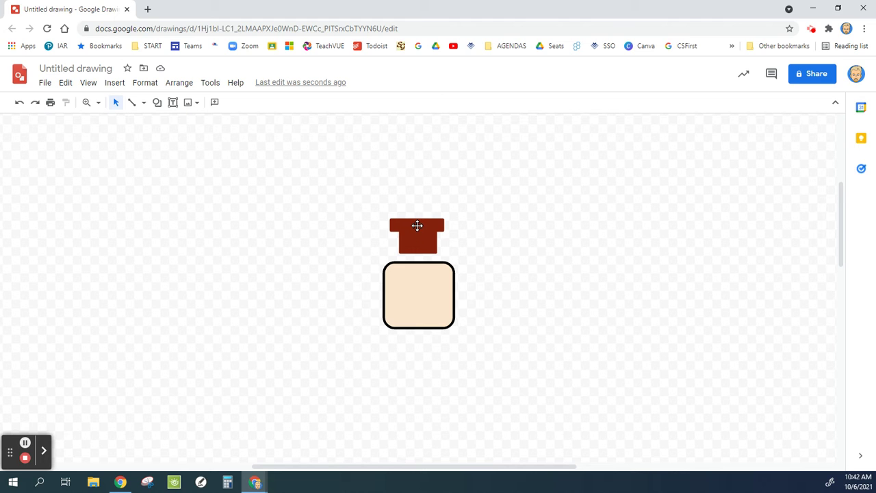
{"action": "left_click", "coordinate": [417, 227]}
{"action": "left_click", "coordinate": [231, 102]}
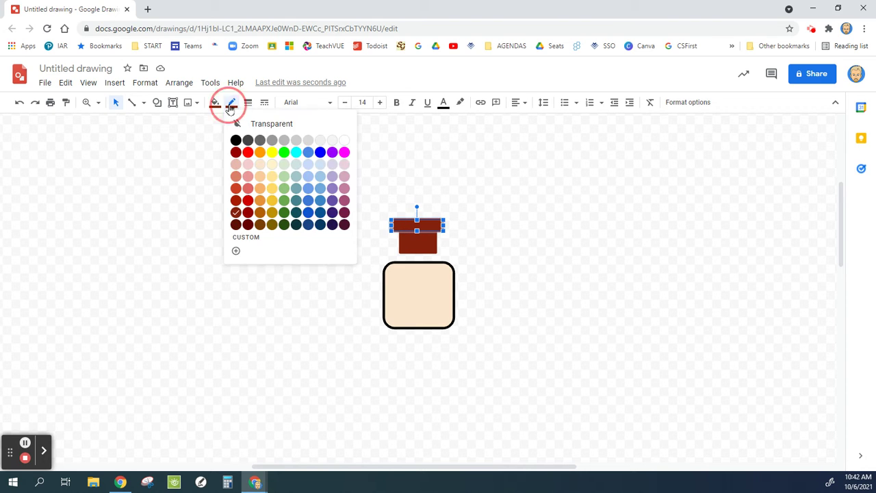
{"action": "left_click", "coordinate": [237, 141]}
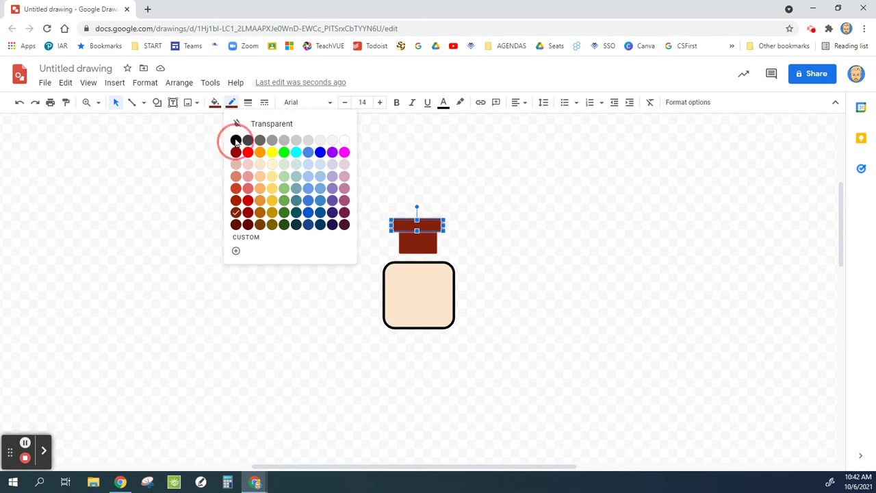
{"action": "left_click", "coordinate": [248, 102]}
{"action": "left_click", "coordinate": [268, 123]}
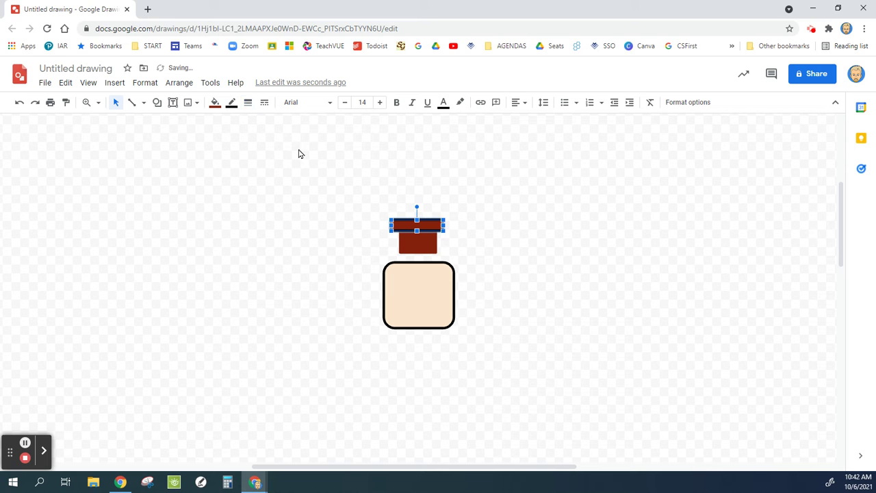
{"action": "left_click", "coordinate": [299, 152]}
- Change the border of the lower dark red rectangle to black
{"action": "left_click", "coordinate": [418, 245]}
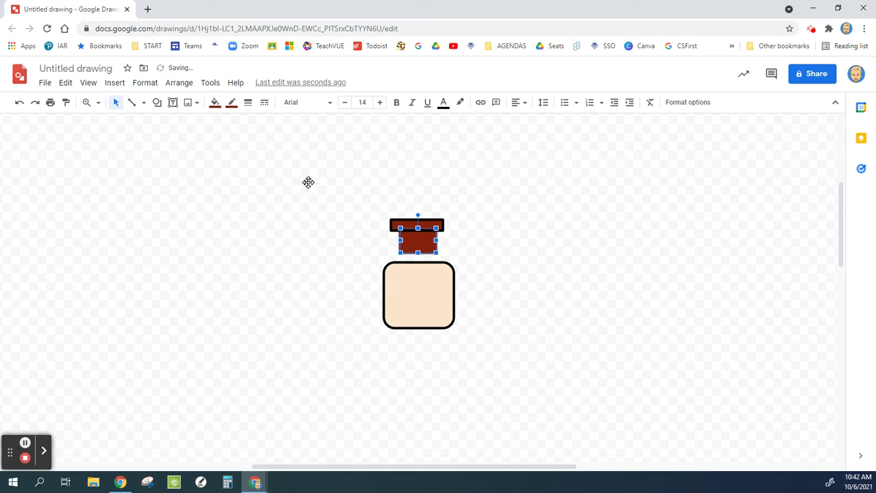
{"action": "left_click", "coordinate": [231, 102]}
{"action": "left_click", "coordinate": [237, 141]}
{"action": "left_click", "coordinate": [235, 196]}
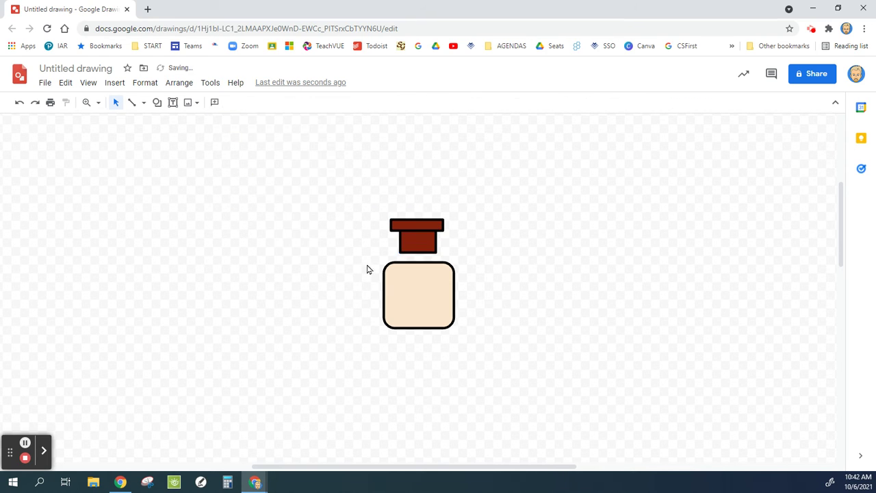
- Move the two dark red rectangles separately so that the thin one sits off-centre to the right of the lower one
{"action": "left_click", "coordinate": [426, 241]}
{"action": "mouse_move", "coordinate": [426, 241]}
{"action": "left_mouse_down"}
{"action": "mouse_move", "coordinate": [433, 242]}
{"action": "mouse_move", "coordinate": [413, 243]}
{"action": "mouse_move", "coordinate": [420, 218]}
{"action": "mouse_move", "coordinate": [432, 225]}
{"action": "left_mouse_up"}
{"action": "left_click", "coordinate": [511, 228]}
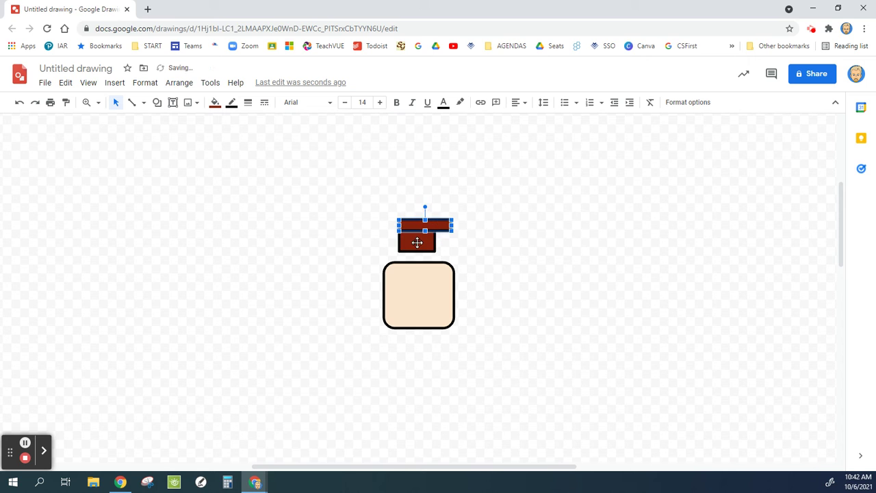
{"action": "left_click", "coordinate": [476, 211]}
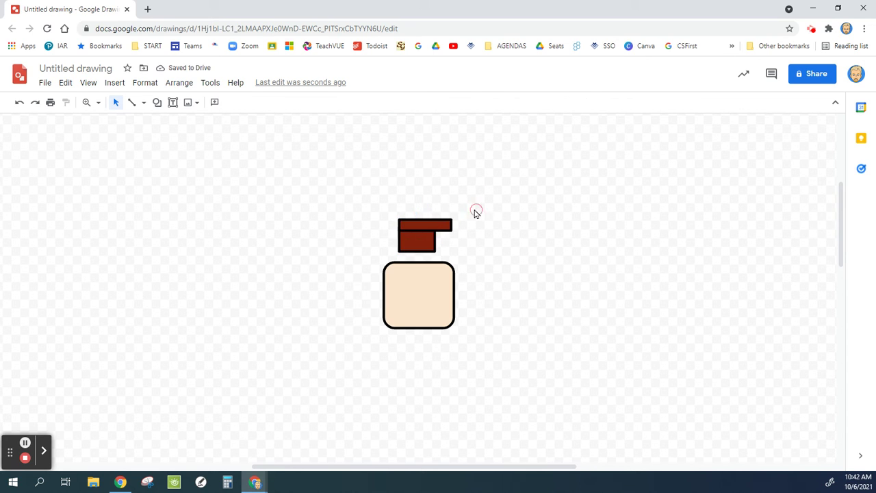
- Select both dark red rectangles together and align them on their horizontal centres
{"action": "left_click", "coordinate": [421, 229]}
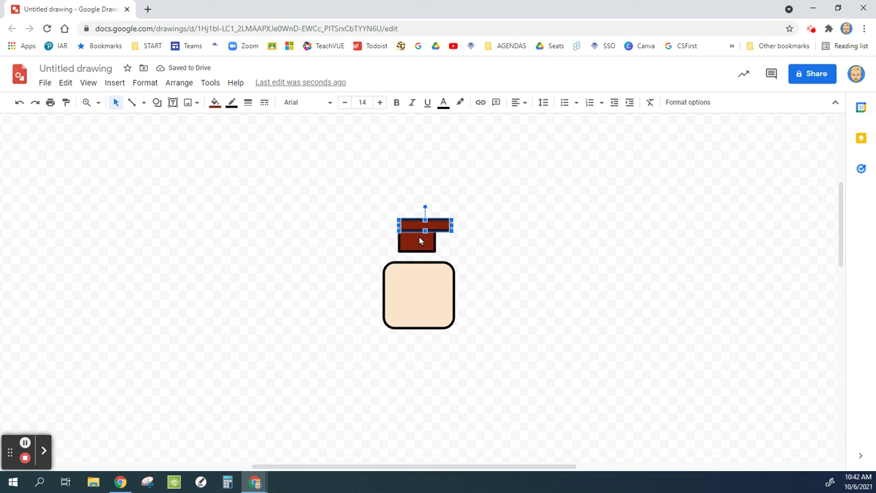
{"action": "left_click", "coordinate": [420, 240], "text": "shift"}
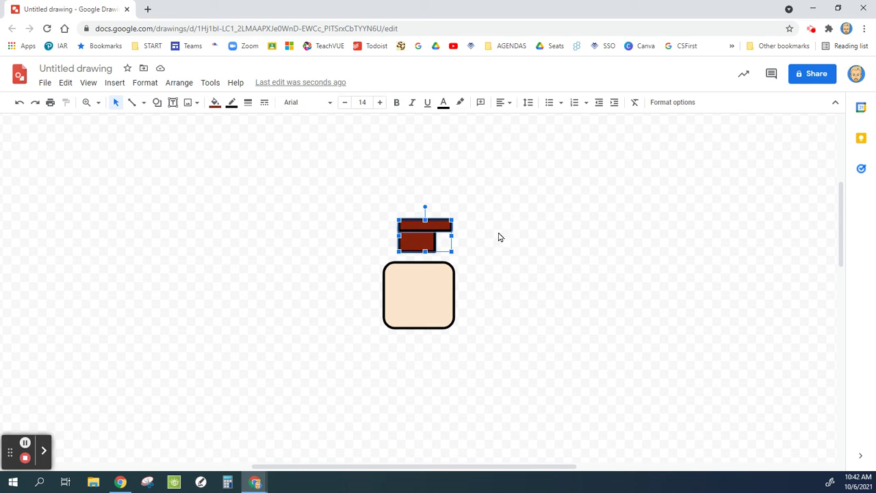
{"action": "left_click", "coordinate": [500, 237]}
{"action": "left_click", "coordinate": [419, 224]}
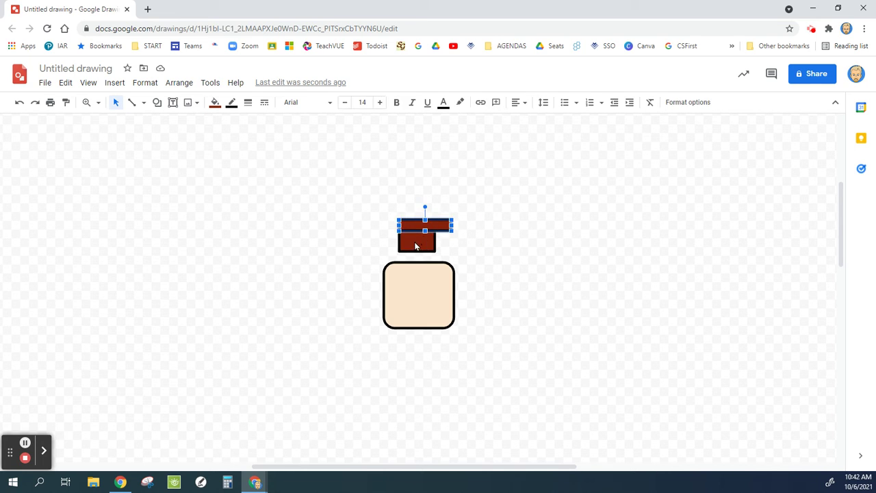
{"action": "left_click", "coordinate": [415, 246], "text": "shift"}
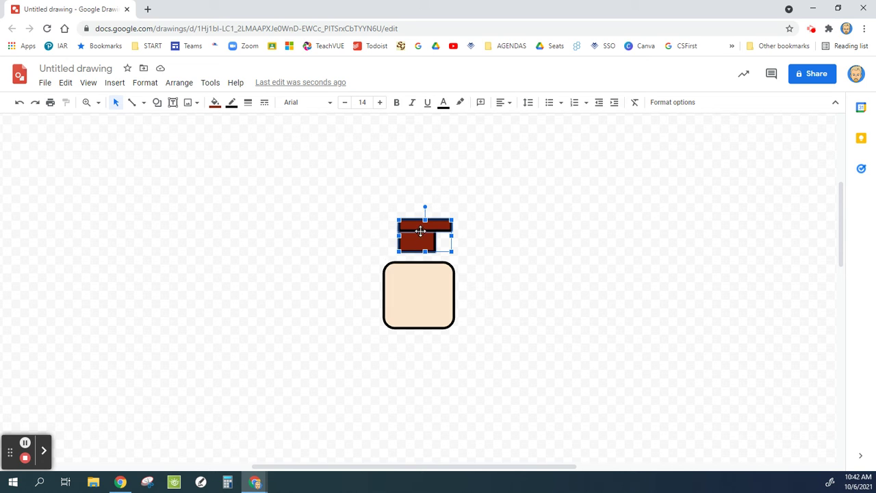
{"action": "left_click", "coordinate": [180, 83]}
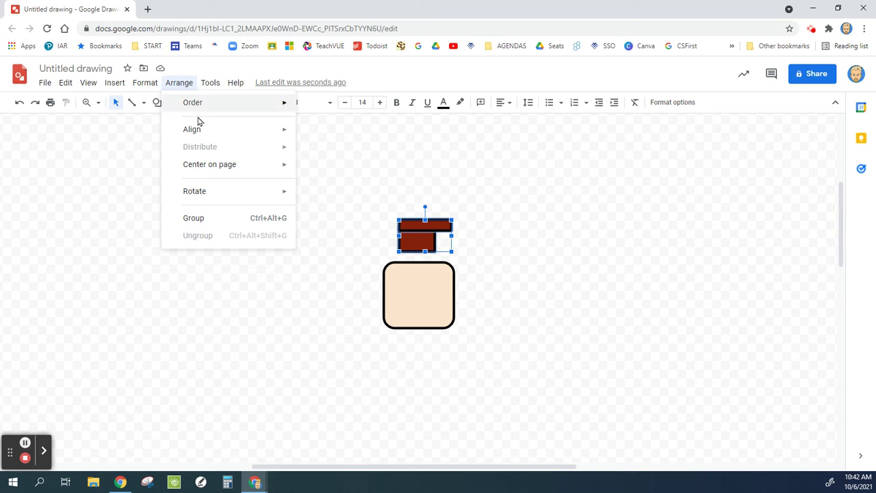
{"action": "mouse_move", "coordinate": [195, 107]}
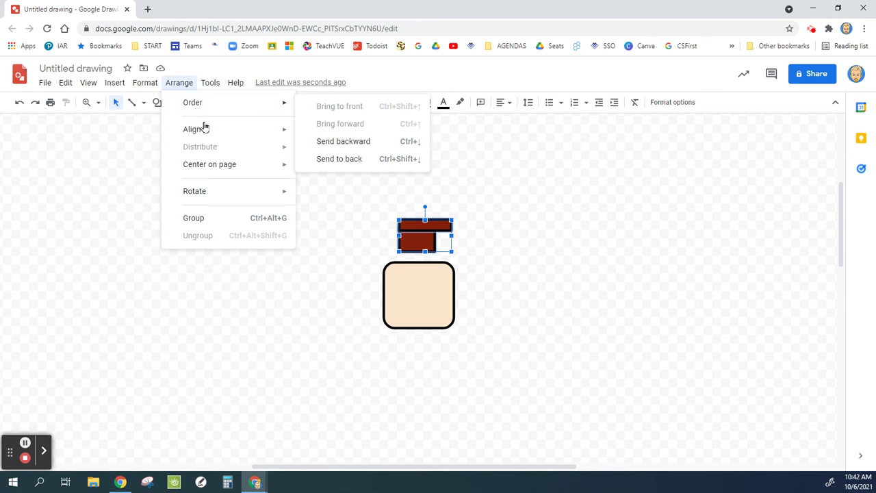
{"action": "mouse_move", "coordinate": [197, 133]}
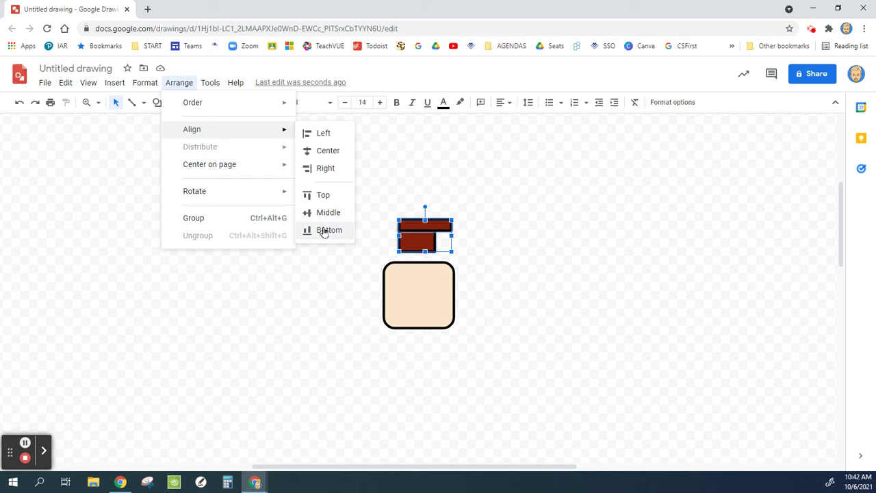
{"action": "left_click", "coordinate": [328, 152]}
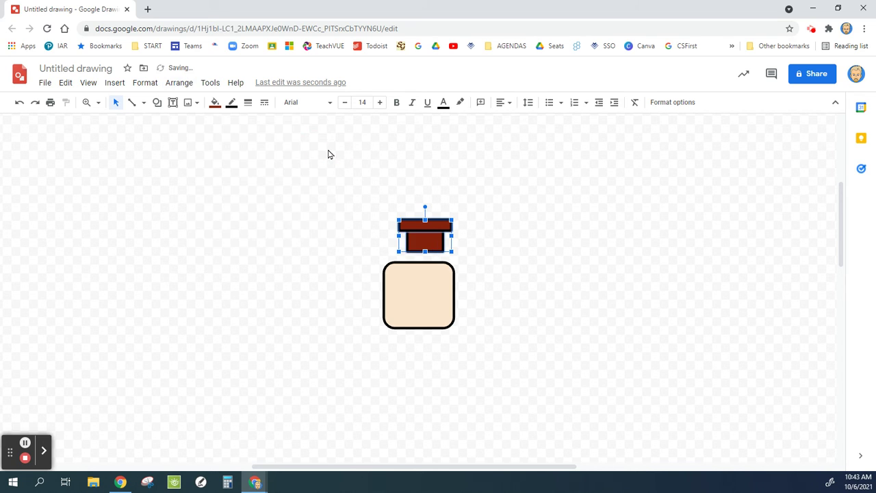
- Group the two dark red rectangles and centre the group above the light orange rounded square
{"action": "left_click", "coordinate": [145, 84]}
{"action": "mouse_move", "coordinate": [179, 85]}
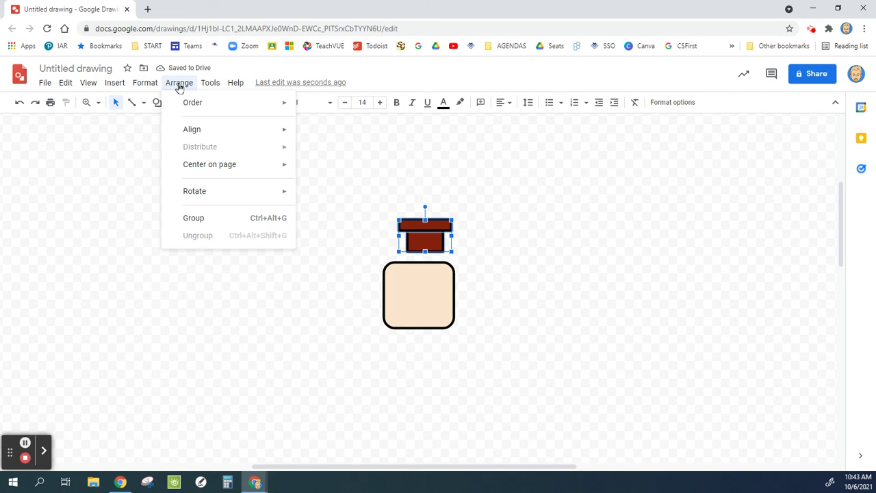
{"action": "left_click", "coordinate": [194, 217]}
{"action": "left_click", "coordinate": [256, 221]}
{"action": "mouse_move", "coordinate": [426, 250]}
{"action": "left_mouse_down"}
{"action": "mouse_move", "coordinate": [367, 244]}
{"action": "mouse_move", "coordinate": [407, 234]}
{"action": "mouse_move", "coordinate": [427, 244]}
{"action": "mouse_move", "coordinate": [450, 221]}
{"action": "mouse_move", "coordinate": [419, 241]}
{"action": "left_mouse_up"}
{"action": "left_click", "coordinate": [470, 221]}
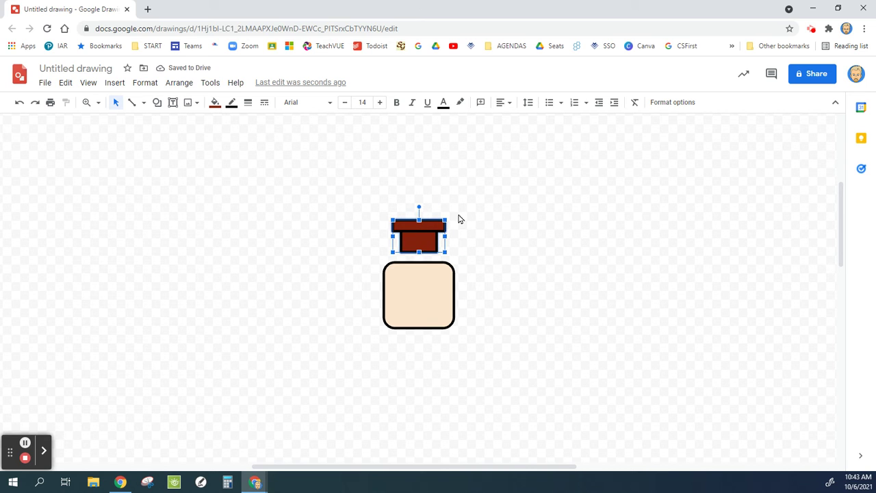
- Duplicate the dark red group, place the copy below the rounded square, and rotate it 180 degrees
{"action": "key", "text": "ctrl+d"}
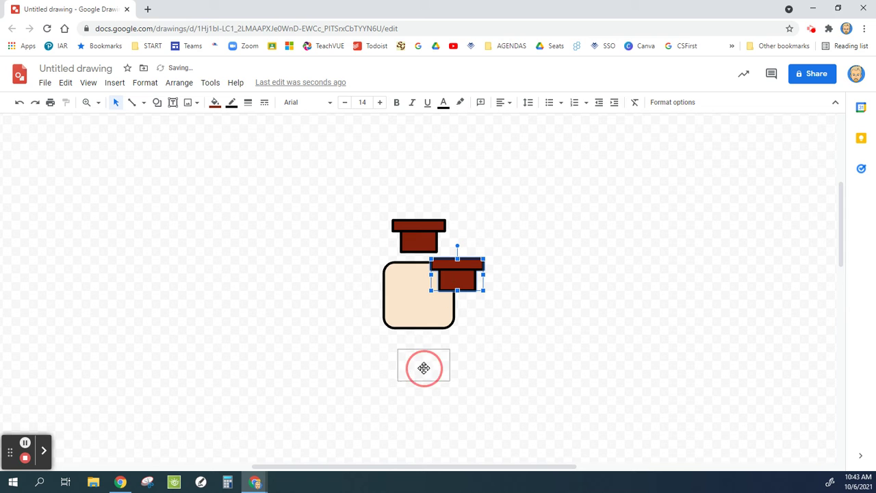
{"action": "left_click_drag", "start_coordinate": [421, 360], "coordinate": [421, 361]}
{"action": "left_click_drag", "start_coordinate": [422, 329], "coordinate": [421, 412]}
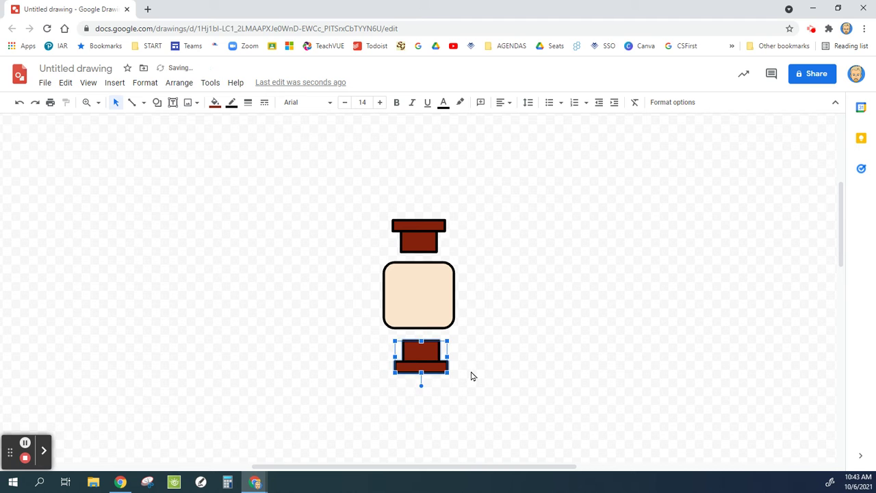
- Place another copy, rotated a quarter turn, on the rounded square's right side, and centre the lower group beneath the square
{"action": "key", "text": "ctrl+d"}
{"action": "left_click_drag", "start_coordinate": [467, 394], "coordinate": [501, 295]}
{"action": "left_click_drag", "start_coordinate": [493, 326], "coordinate": [476, 295]}
{"action": "left_click_drag", "start_coordinate": [429, 347], "coordinate": [419, 356]}
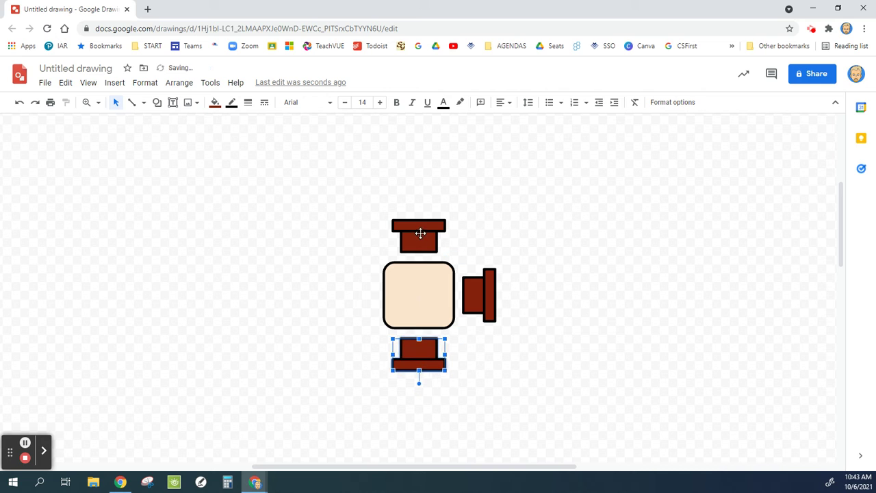
{"action": "left_click_drag", "start_coordinate": [418, 235], "coordinate": [420, 241]}
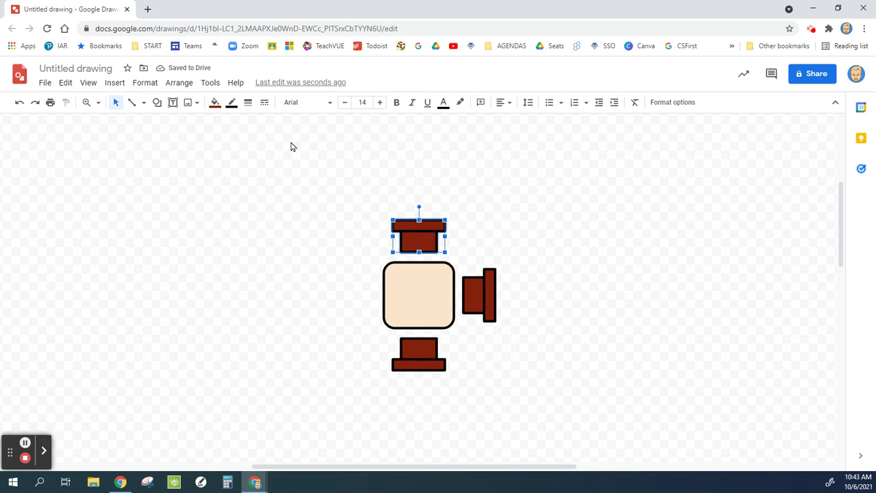
- Place a copy of the right-hand dark red chair, rotated 180 degrees, on the rounded square's left side with an equal gap
{"action": "left_click", "coordinate": [480, 309]}
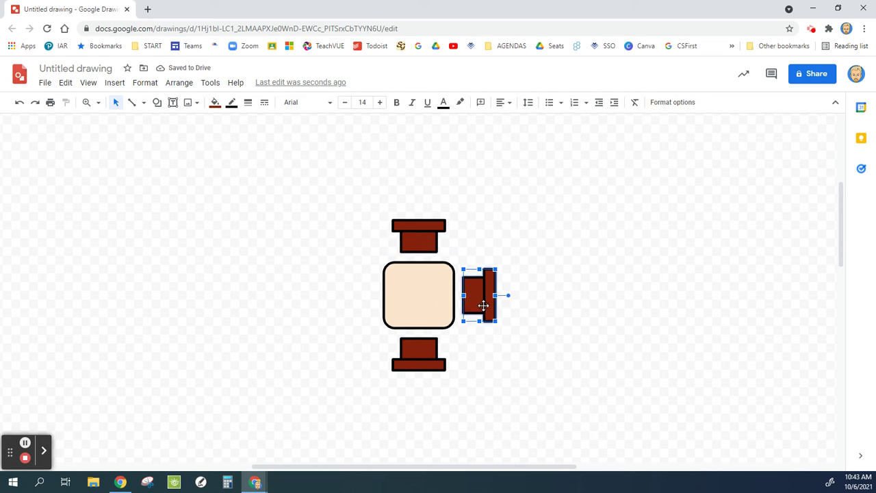
{"action": "key", "text": "ctrl+d"}
{"action": "left_click_drag", "start_coordinate": [504, 334], "coordinate": [255, 284]}
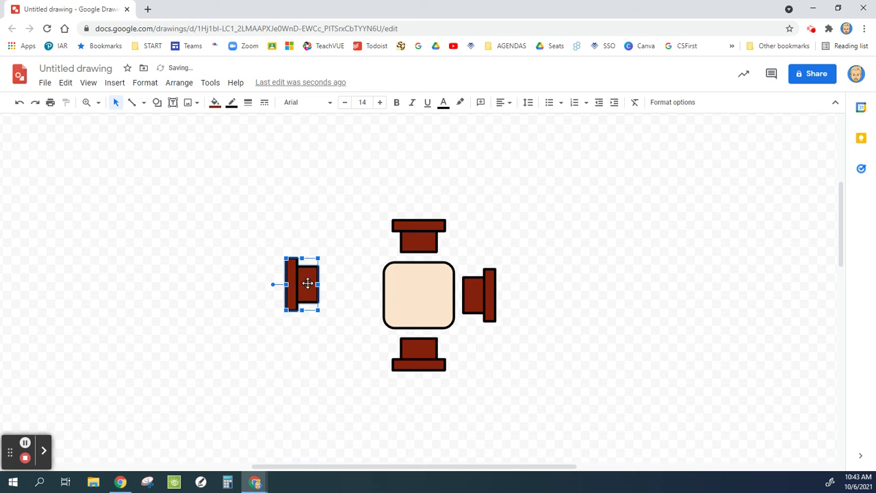
{"action": "left_click_drag", "start_coordinate": [308, 284], "coordinate": [364, 295]}
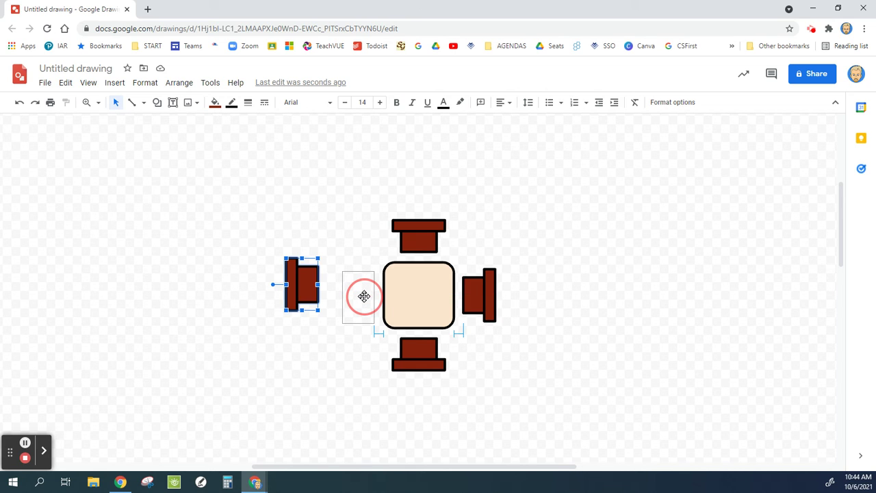
{"action": "left_click_drag", "start_coordinate": [364, 296], "coordinate": [364, 296]}
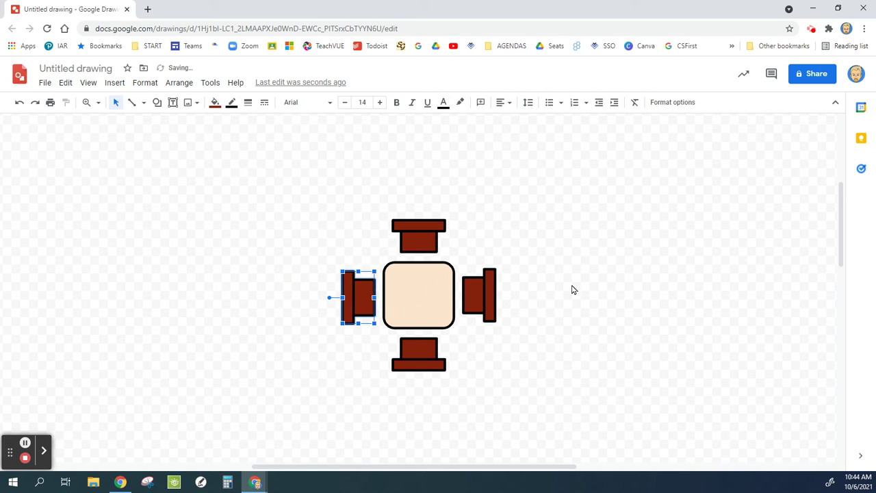
{"action": "left_click", "coordinate": [266, 230]}
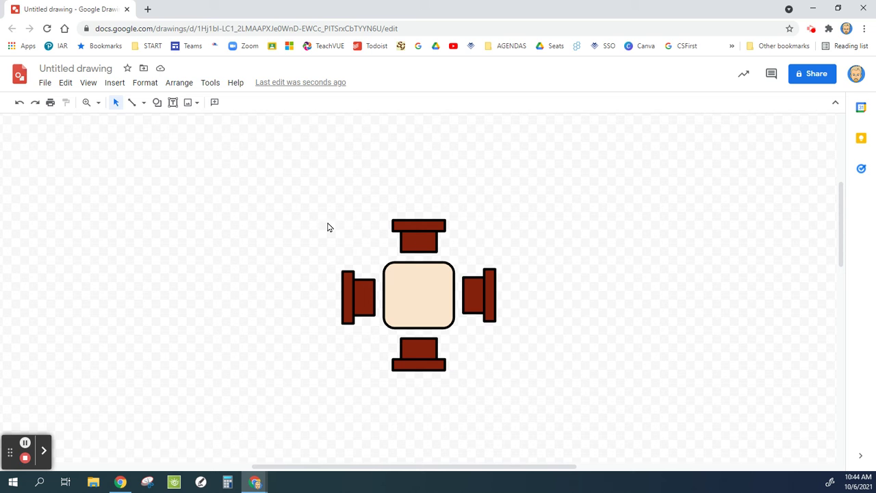
- Group the rounded square table and its four surrounding chairs into one object
{"action": "mouse_move", "coordinate": [319, 207]}
{"action": "left_mouse_down"}
{"action": "mouse_move", "coordinate": [360, 266]}
{"action": "mouse_move", "coordinate": [520, 403]}
{"action": "mouse_move", "coordinate": [555, 410]}
{"action": "mouse_move", "coordinate": [539, 398]}
{"action": "left_mouse_up"}
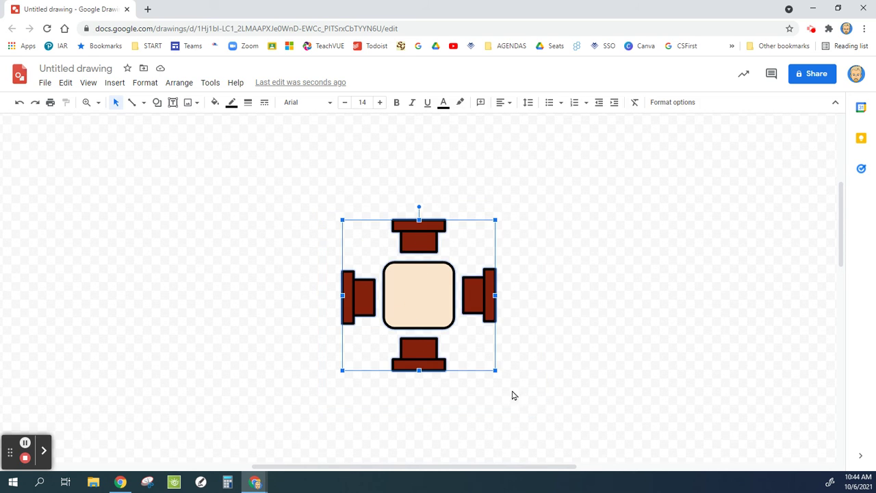
{"action": "left_click", "coordinate": [154, 82]}
{"action": "mouse_move", "coordinate": [184, 89]}
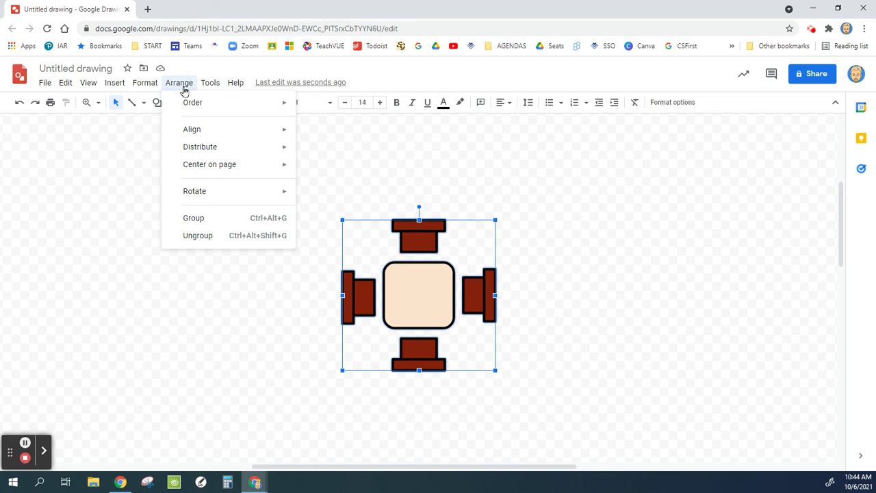
{"action": "left_click", "coordinate": [194, 218]}
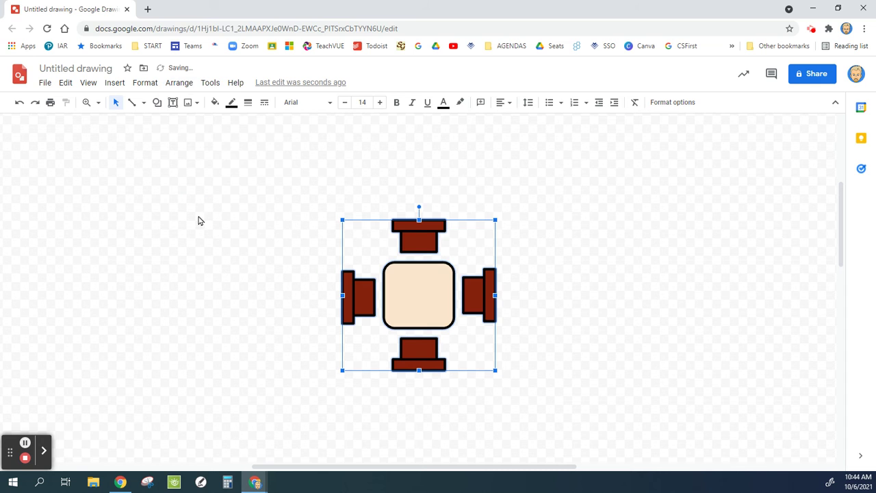
- Fit the whole page in view, move the table group right of centre, and make copies for a rough vertical column of four
{"action": "left_click", "coordinate": [99, 103]}
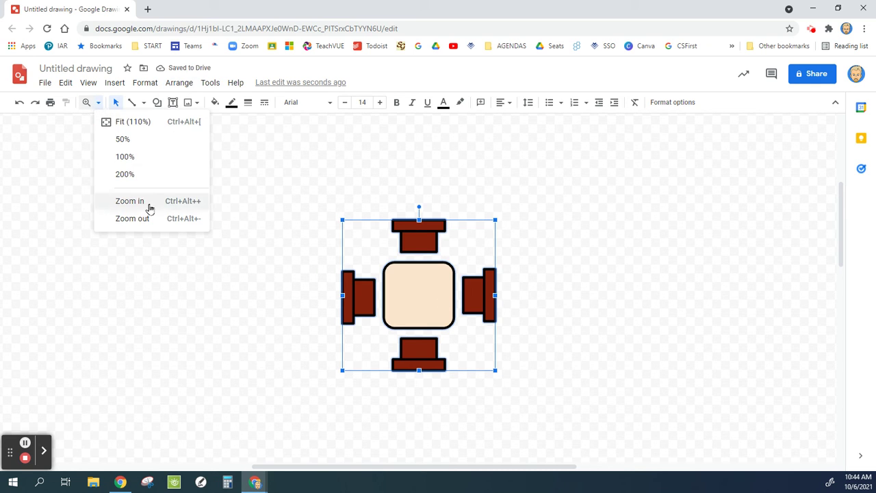
{"action": "left_click", "coordinate": [147, 127]}
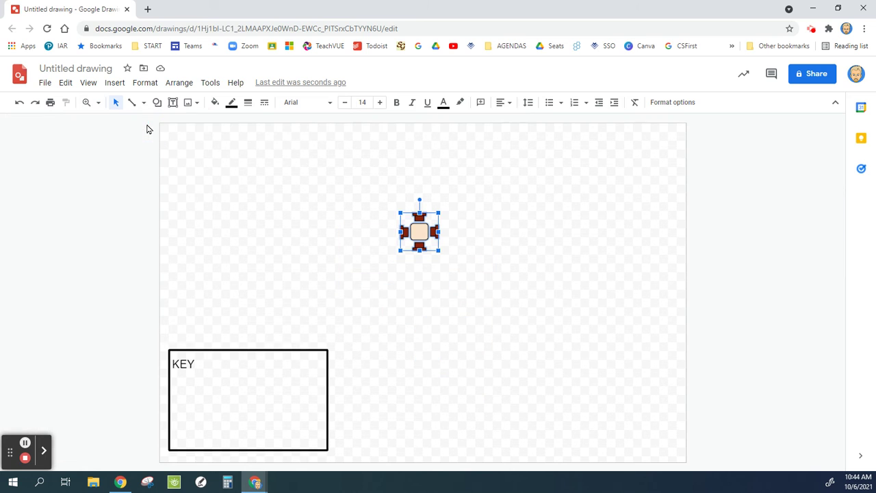
{"action": "left_click", "coordinate": [454, 376]}
{"action": "left_click_drag", "start_coordinate": [419, 229], "coordinate": [497, 223]}
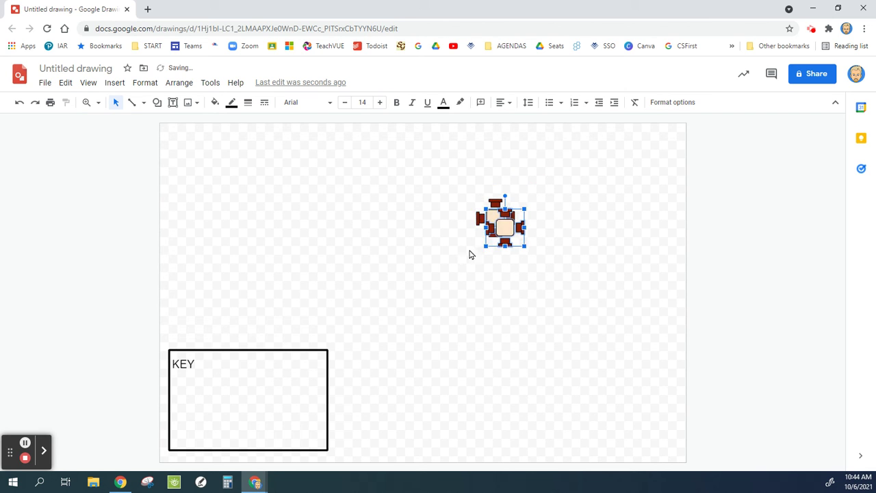
{"action": "left_click_drag", "start_coordinate": [503, 229], "coordinate": [512, 321]}
{"action": "key", "text": "ctrl+v"}
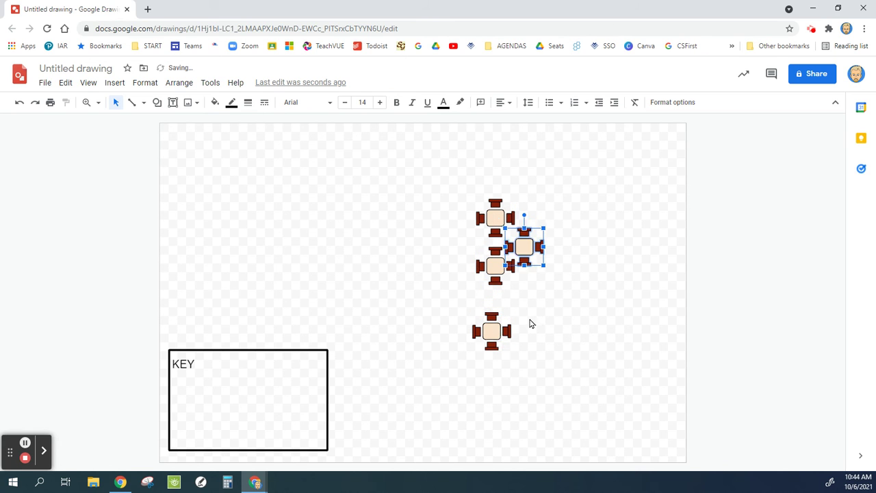
{"action": "left_click_drag", "start_coordinate": [523, 253], "coordinate": [507, 392]}
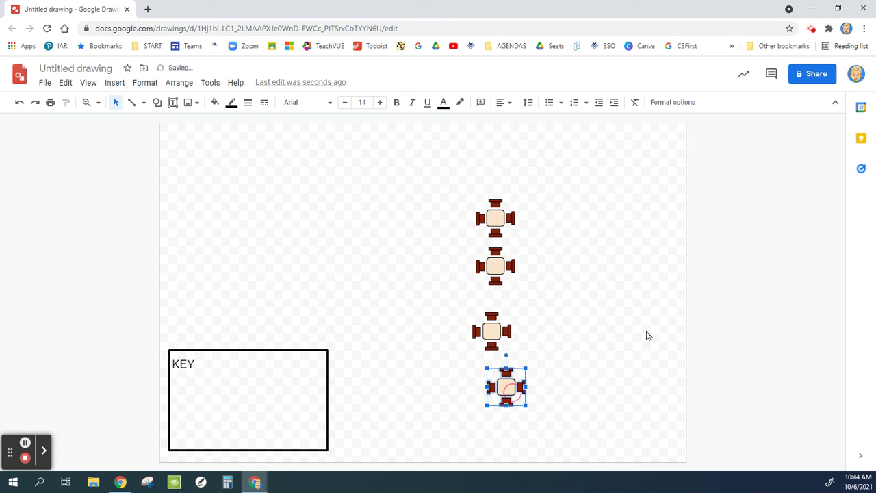
- Select the four table groups together and distribute them vertically
{"action": "left_click", "coordinate": [418, 219]}
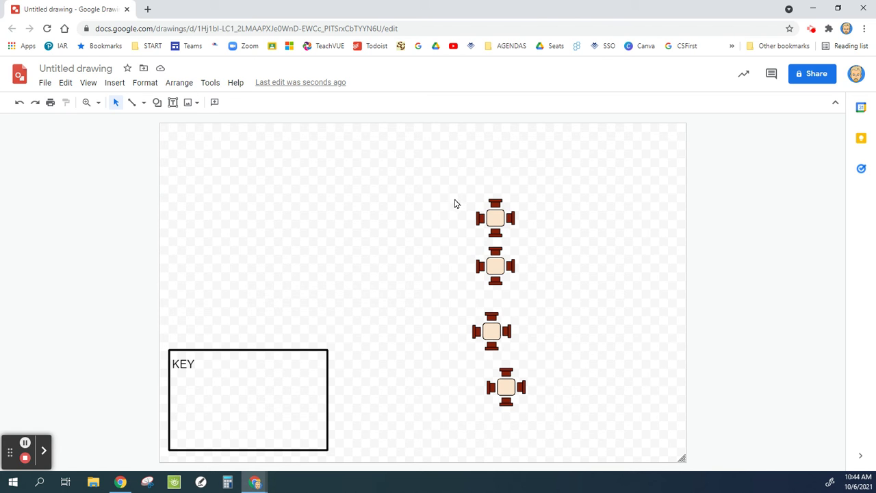
{"action": "left_click_drag", "start_coordinate": [456, 197], "coordinate": [546, 413]}
{"action": "left_click", "coordinate": [610, 328]}
{"action": "left_click", "coordinate": [503, 211]}
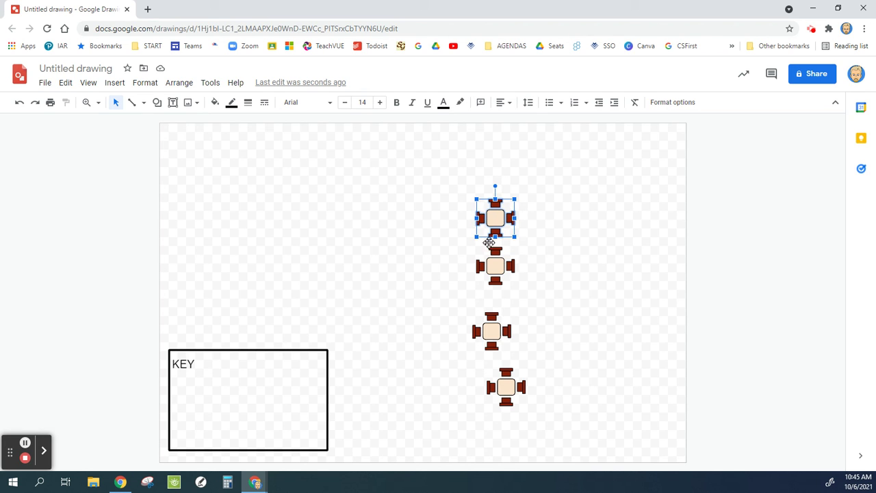
{"action": "left_click", "coordinate": [445, 224]}
{"action": "left_click", "coordinate": [491, 223]}
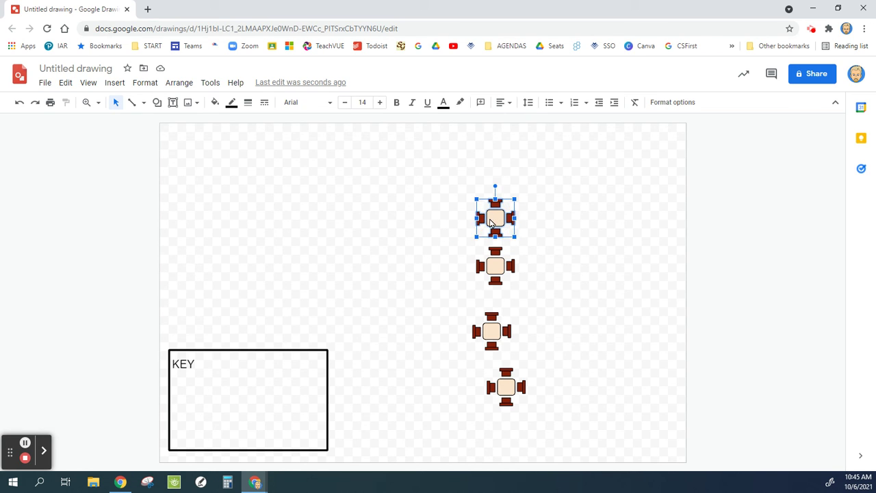
{"action": "left_click", "coordinate": [444, 224]}
{"action": "left_click_drag", "start_coordinate": [456, 206], "coordinate": [540, 408]}
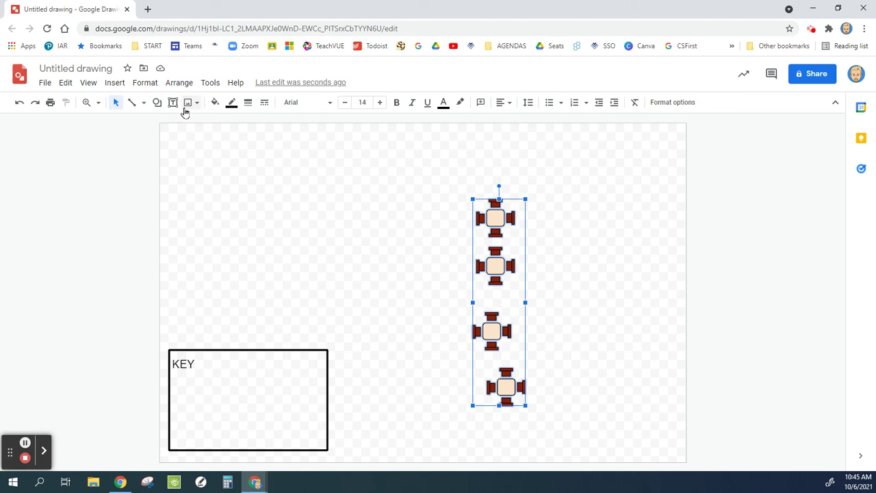
{"action": "left_click", "coordinate": [175, 85]}
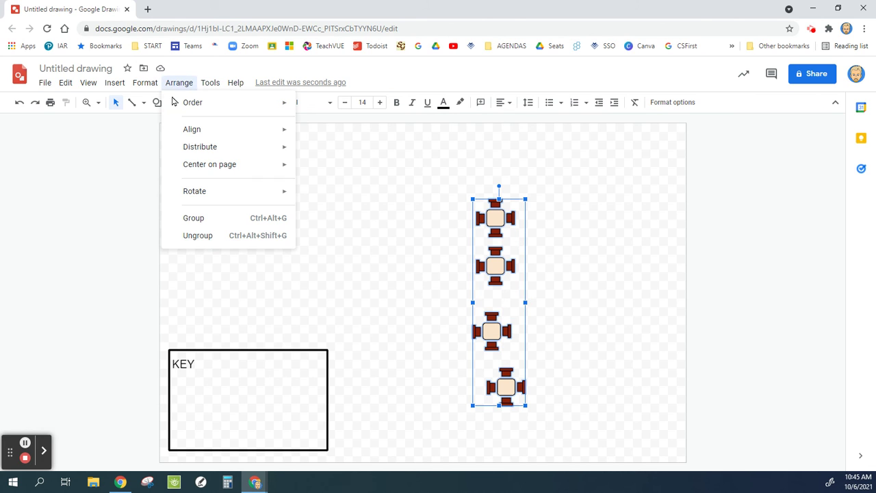
{"action": "mouse_move", "coordinate": [191, 149]}
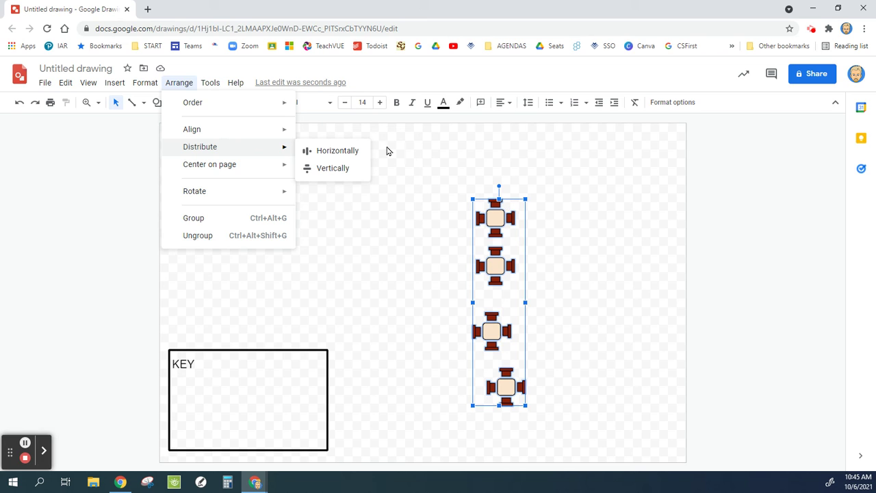
{"action": "left_click", "coordinate": [341, 171]}
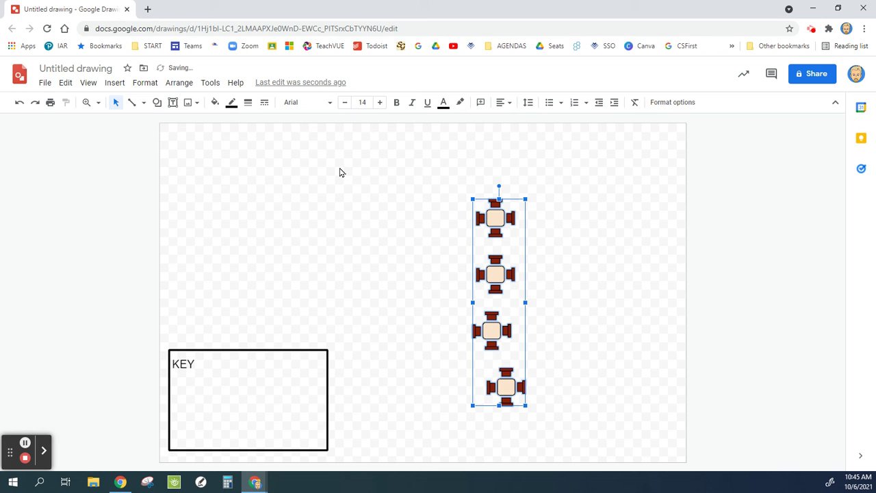
- Align the four selected table groups on their horizontal centres
{"action": "left_click", "coordinate": [179, 82]}
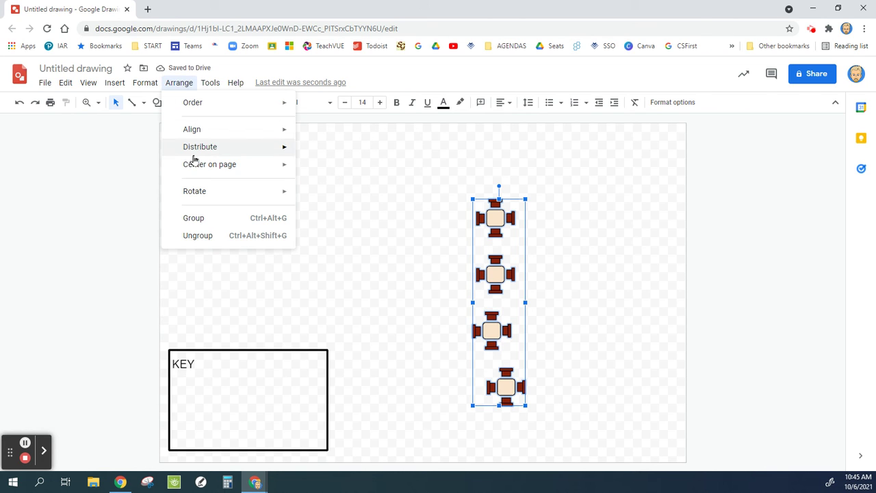
{"action": "mouse_move", "coordinate": [205, 137]}
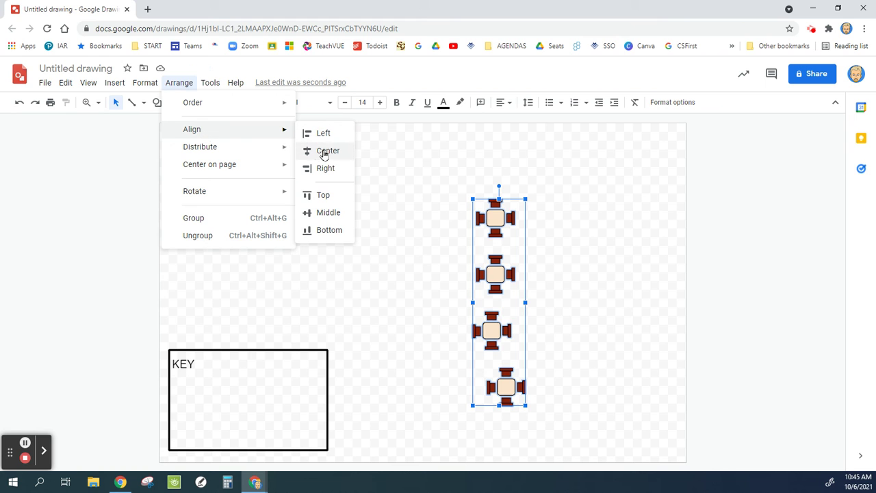
{"action": "left_click", "coordinate": [325, 154]}
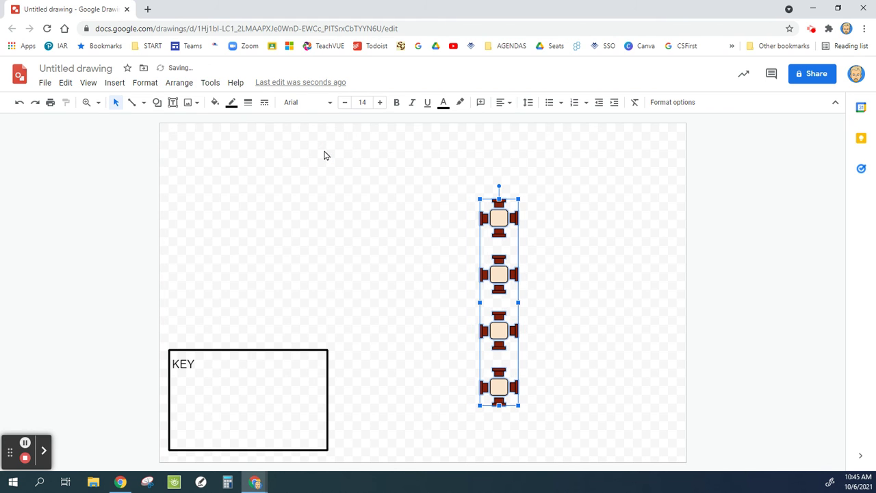
- Move the table column near the page's right edge and place a duplicate column to its left, staggered slightly lower
{"action": "left_click_drag", "start_coordinate": [496, 333], "coordinate": [630, 295]}
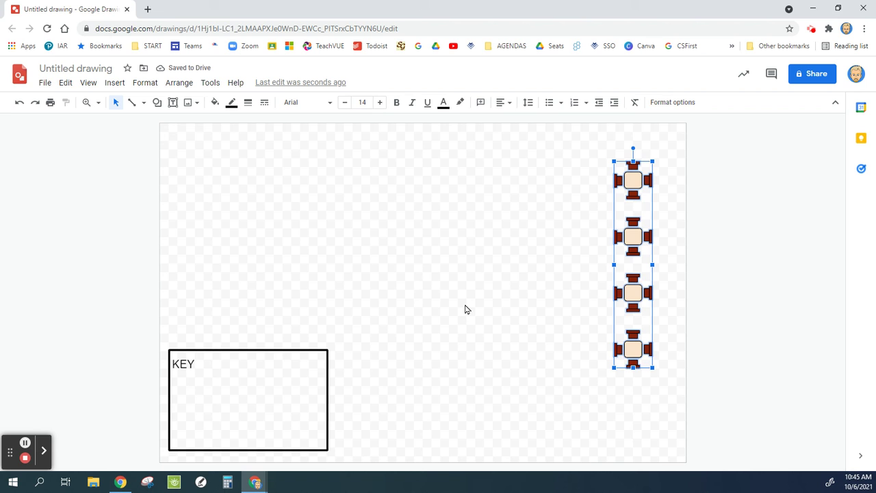
{"action": "key", "text": "ctrl+d"}
{"action": "left_click_drag", "start_coordinate": [639, 248], "coordinate": [577, 276]}
{"action": "left_click", "coordinate": [519, 409]}
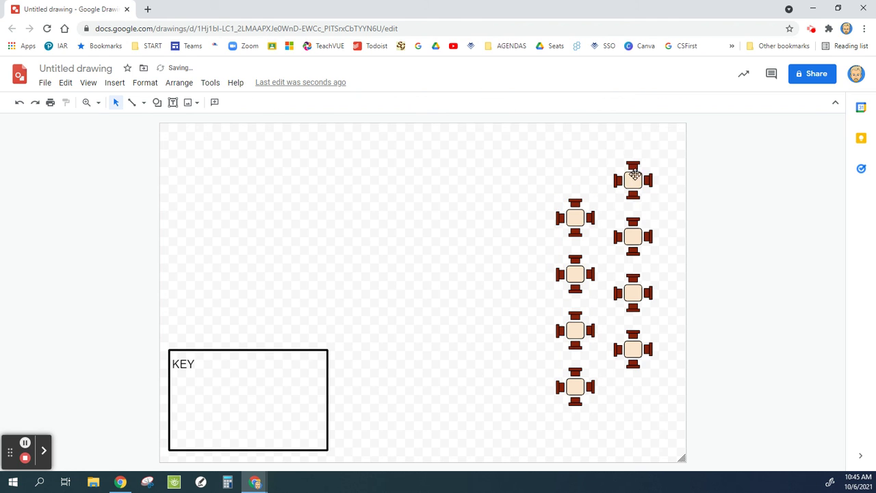
- Duplicate the rightmost table column and place the copy left of the staggered column, level with the original
{"action": "left_click_drag", "start_coordinate": [603, 173], "coordinate": [661, 350]}
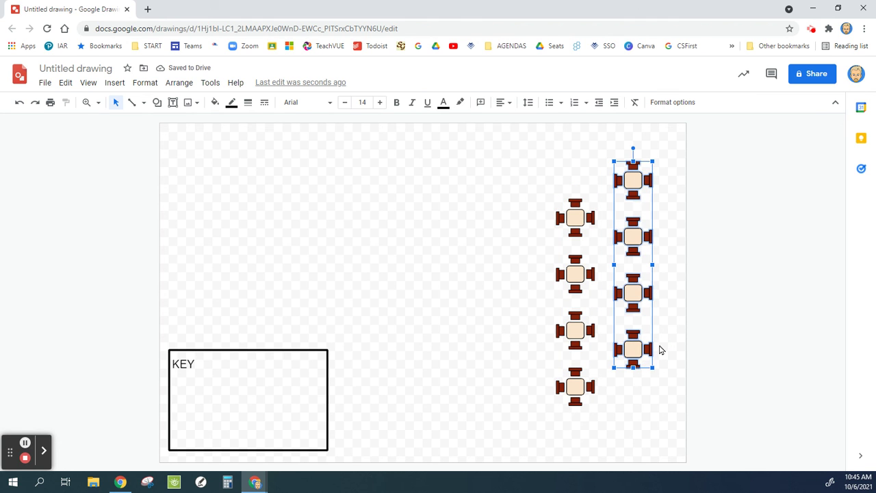
{"action": "key", "text": "ctrl+d"}
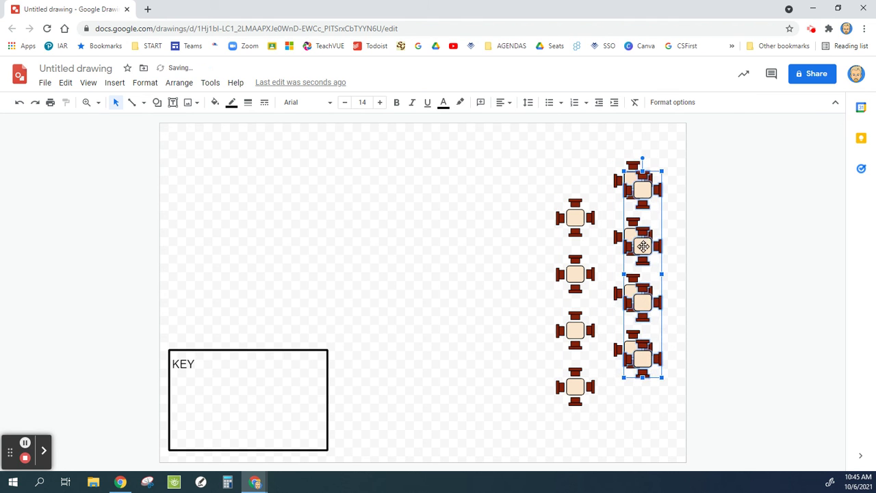
{"action": "left_click_drag", "start_coordinate": [645, 245], "coordinate": [524, 236]}
{"action": "left_click", "coordinate": [415, 245]}
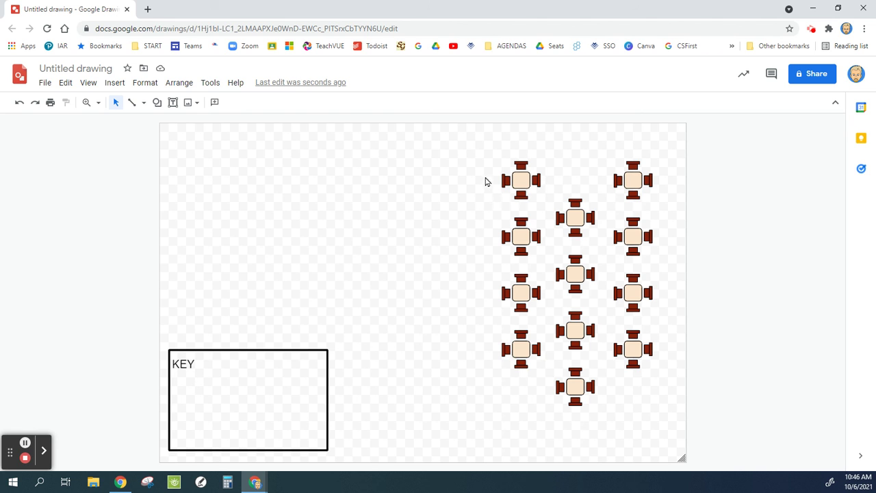
{"action": "left_click_drag", "start_coordinate": [481, 164], "coordinate": [659, 410]}
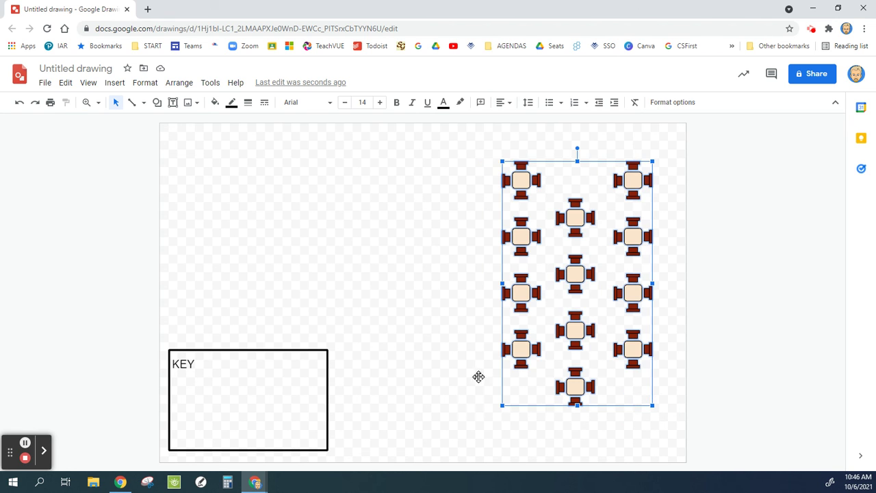
{"action": "left_click", "coordinate": [355, 318]}
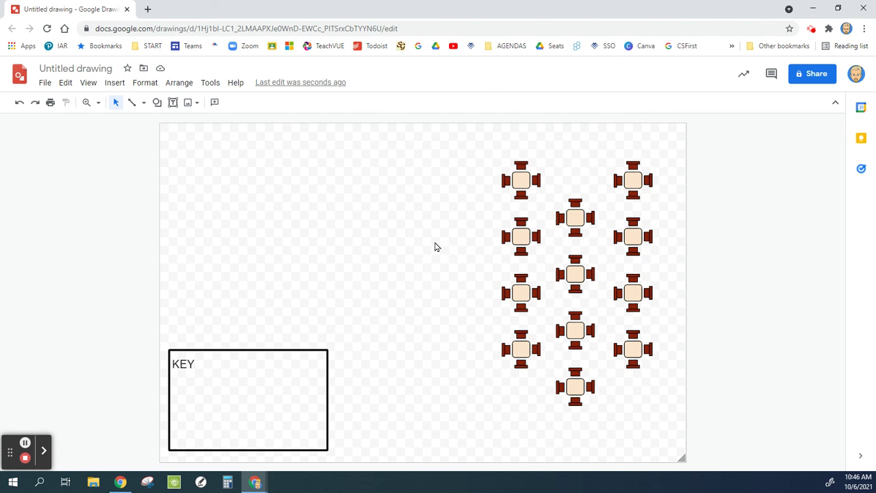
- Duplicate the upper-left table group, shrink the copy, and place it inside the KEY box beneath the KEY label
{"action": "left_click", "coordinate": [519, 184]}
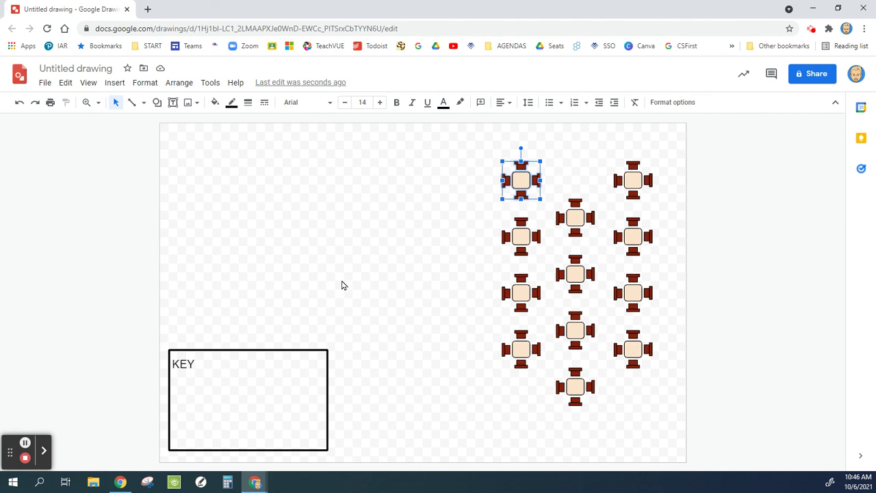
{"action": "key", "text": "ctrl+d"}
{"action": "left_click_drag", "start_coordinate": [524, 187], "coordinate": [184, 389]}
{"action": "left_click", "coordinate": [342, 309]}
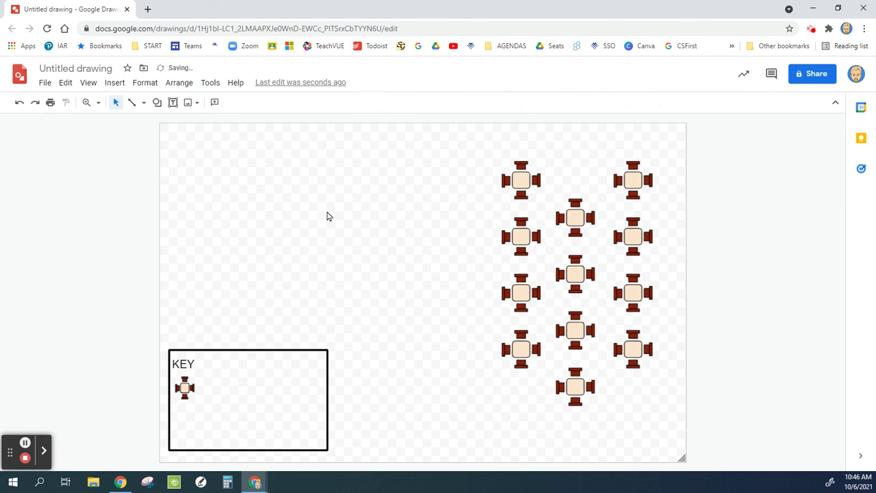
- Add a text box reading "Table" beside the small table symbol in the KEY box and narrow it to fit the word
{"action": "left_click", "coordinate": [114, 83]}
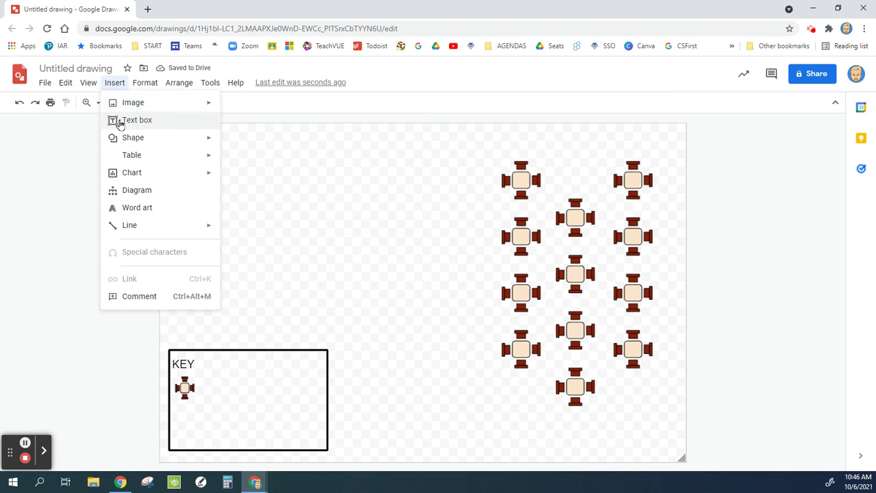
{"action": "left_click", "coordinate": [113, 120]}
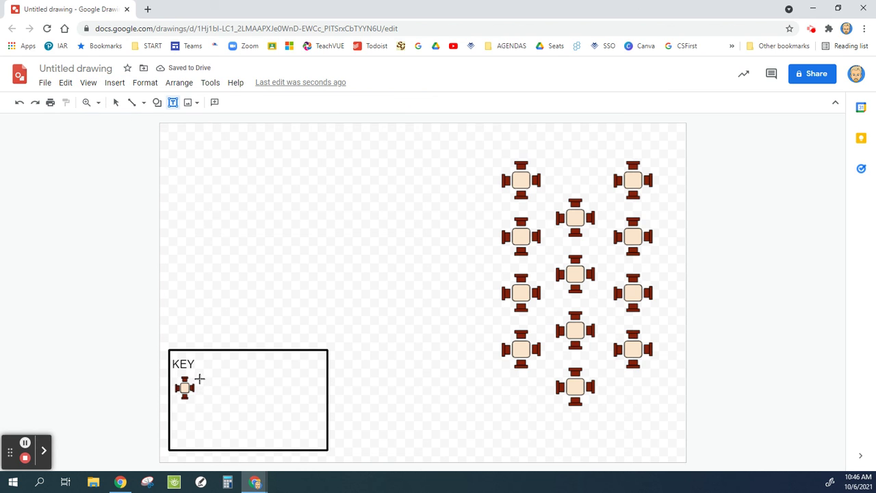
{"action": "left_click_drag", "start_coordinate": [199, 382], "coordinate": [267, 398]}
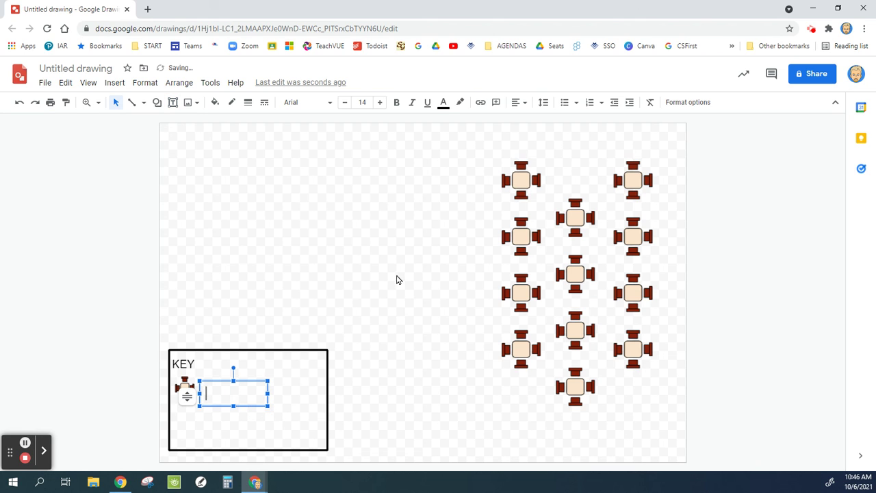
{"action": "type", "text": "tA"}
{"action": "left_click_drag", "start_coordinate": [268, 393], "coordinate": [245, 393]}
- Reduce the font size of the "Table" label in the KEY box to 11
{"action": "left_click", "coordinate": [217, 394]}
{"action": "left_click", "coordinate": [218, 393]}
{"action": "double_click", "coordinate": [218, 393]}
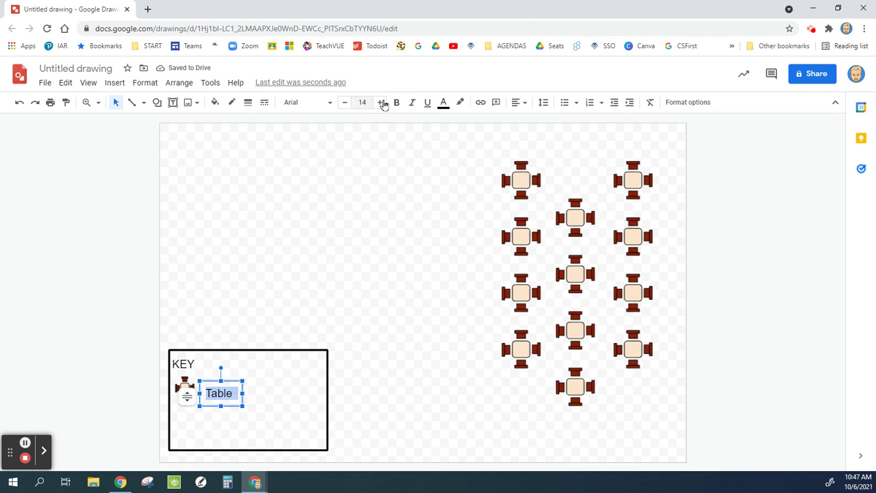
{"action": "left_click", "coordinate": [345, 103]}
{"action": "left_click", "coordinate": [345, 103]}
{"action": "left_click", "coordinate": [345, 103]}
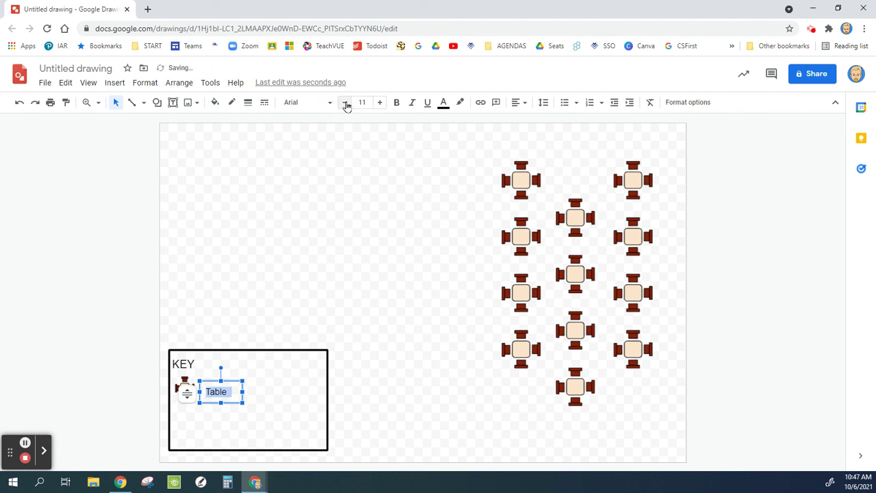
{"action": "left_click", "coordinate": [326, 302]}
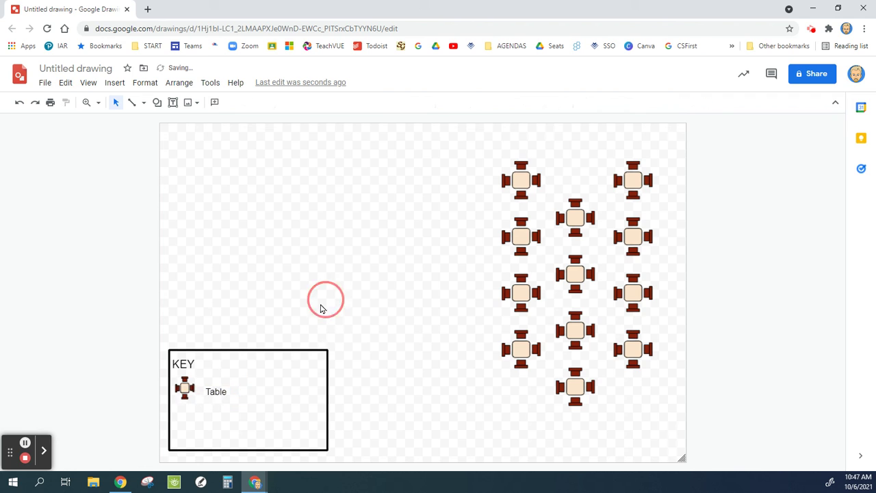
- Move the "Table" label slightly up and closer to the table symbol so the two line up vertically centred
{"action": "left_click", "coordinate": [217, 393]}
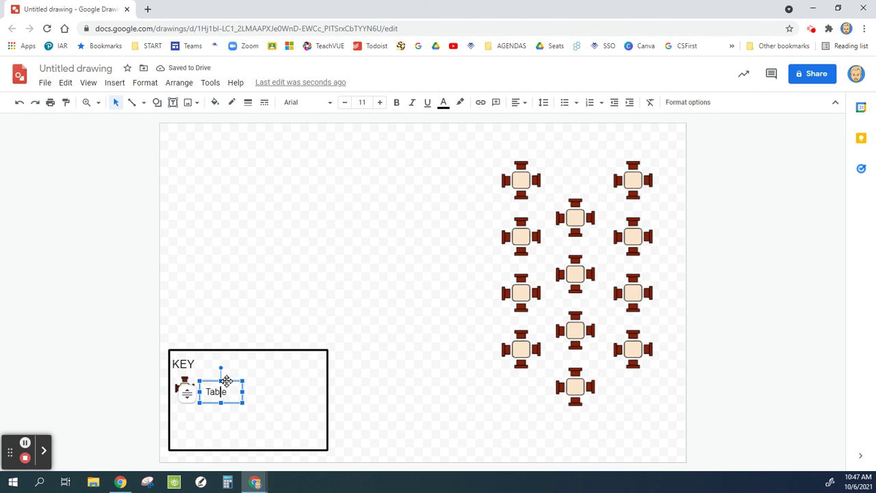
{"action": "left_click", "coordinate": [225, 377]}
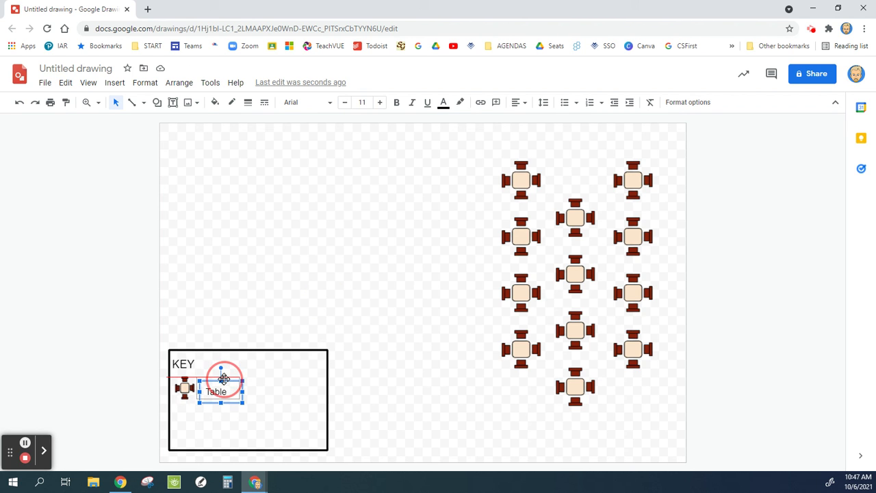
{"action": "left_click_drag", "start_coordinate": [224, 378], "coordinate": [224, 378]}
{"action": "left_click", "coordinate": [373, 341]}
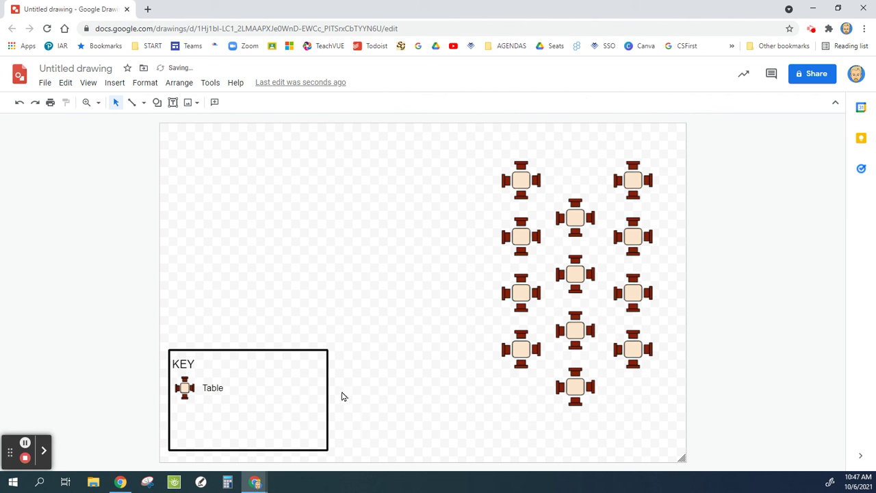